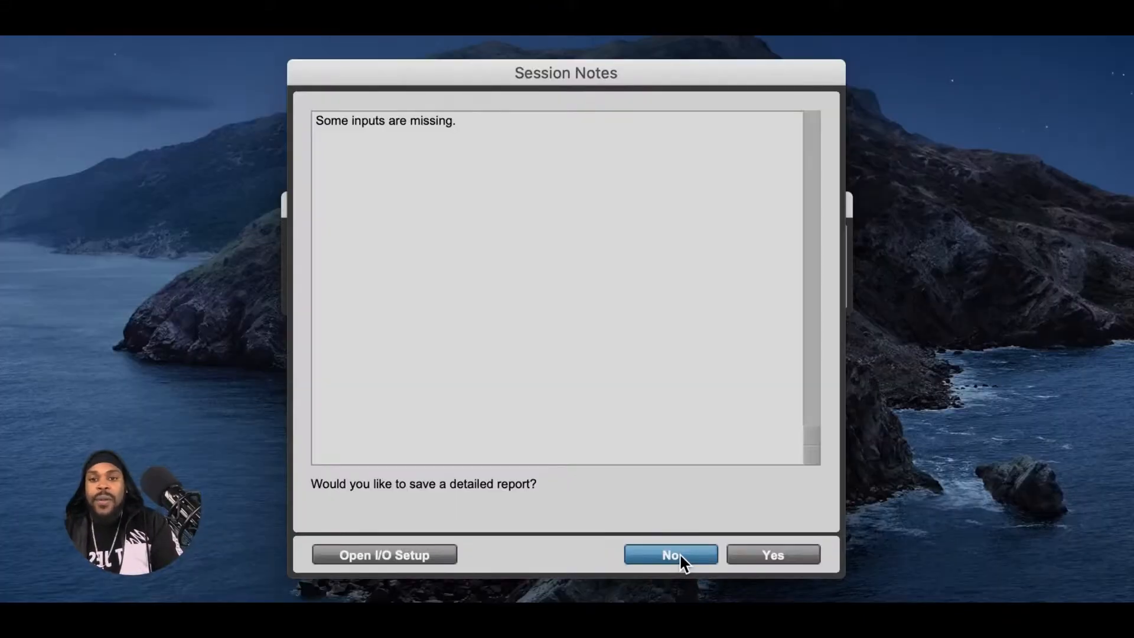
- Decline saving the session report and visiting the marketplace for missing plug-ins, and minimise the Mix window of the My rock session
{"action": "left_click", "coordinate": [679, 554]}
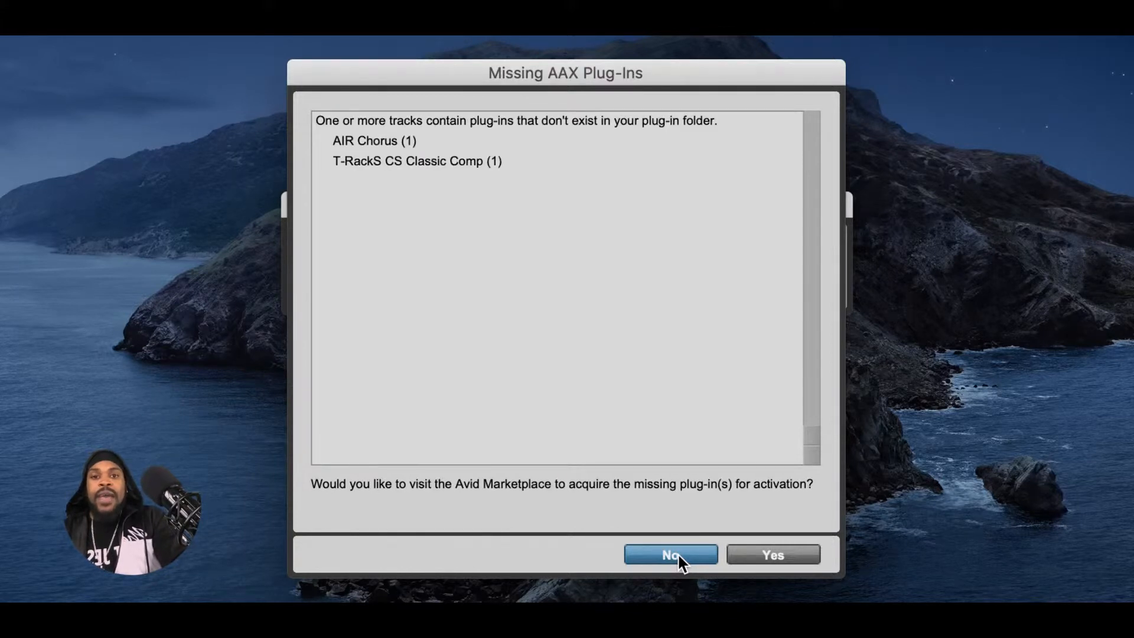
{"action": "left_click", "coordinate": [678, 555]}
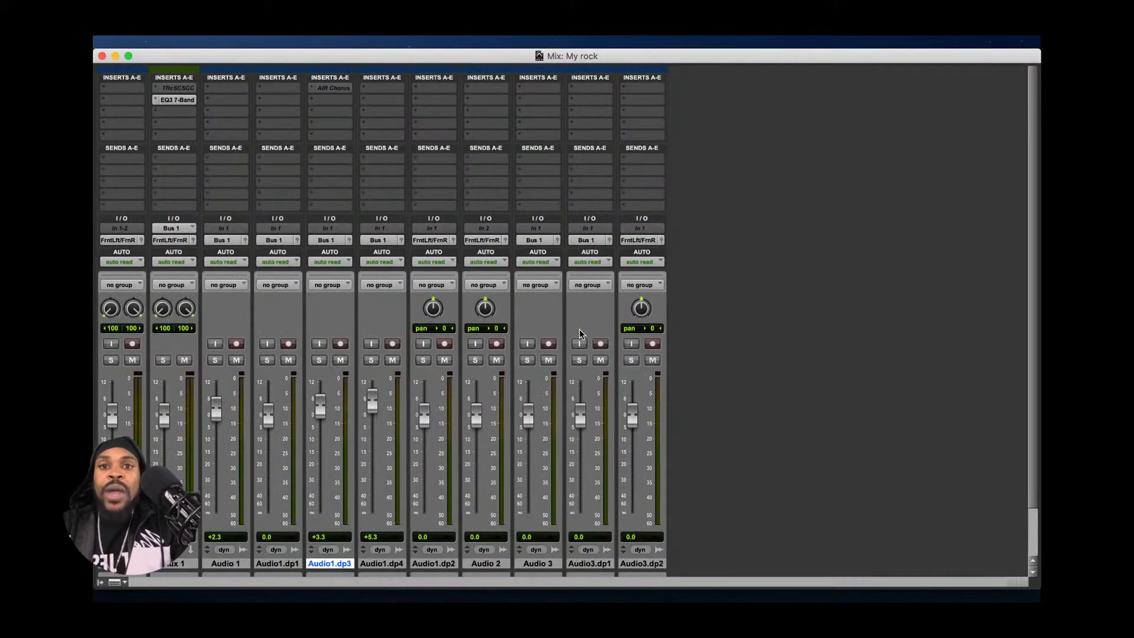
{"action": "left_click", "coordinate": [114, 58]}
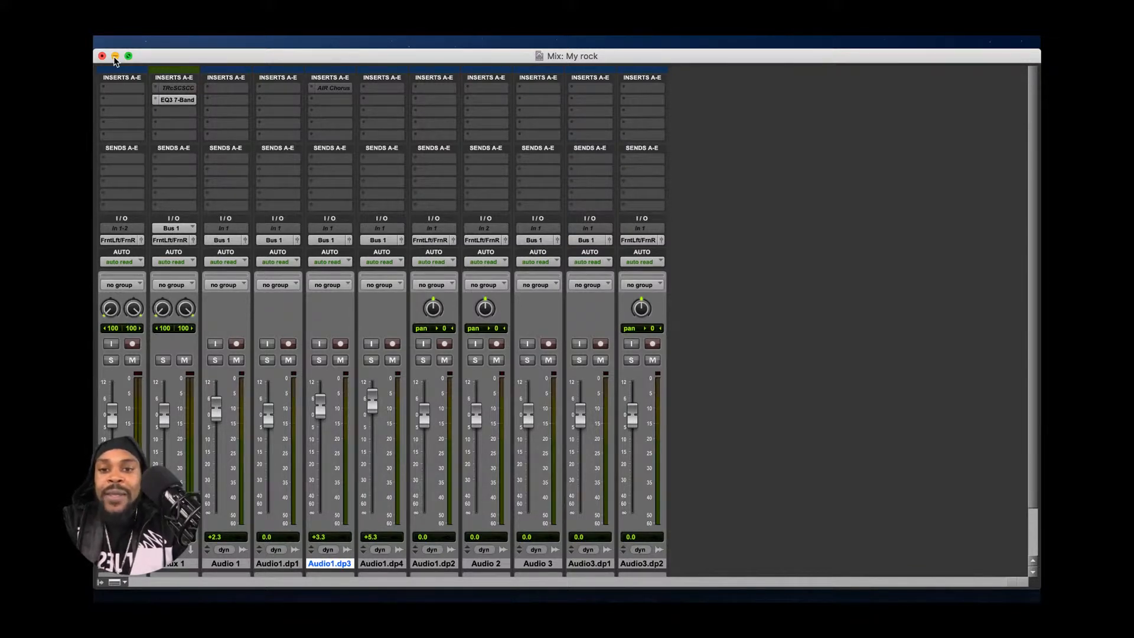
{"action": "left_click", "coordinate": [115, 57]}
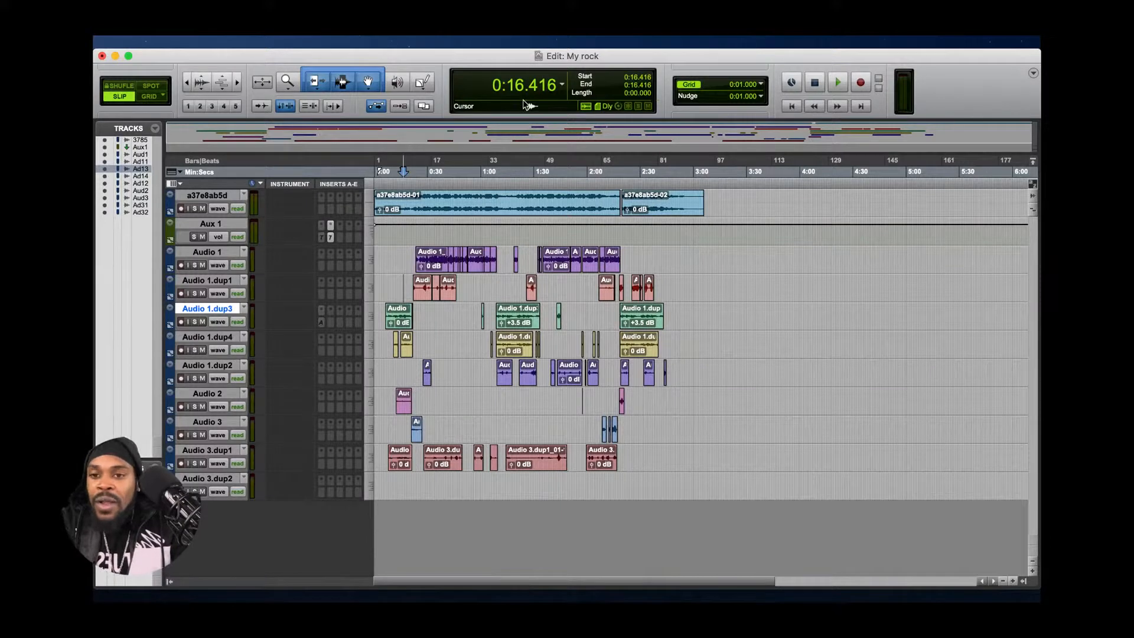
- Return the playback position to the session start and open the EQ3 7-Band insert on the Aux 1 track
{"action": "left_click", "coordinate": [789, 108]}
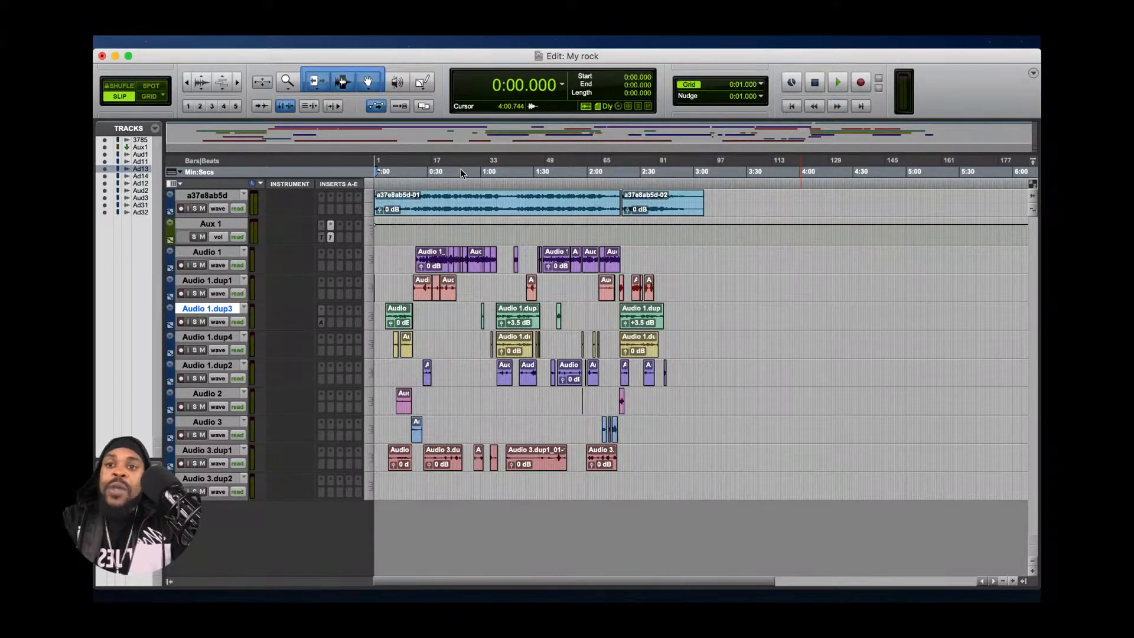
{"action": "left_click", "coordinate": [220, 221]}
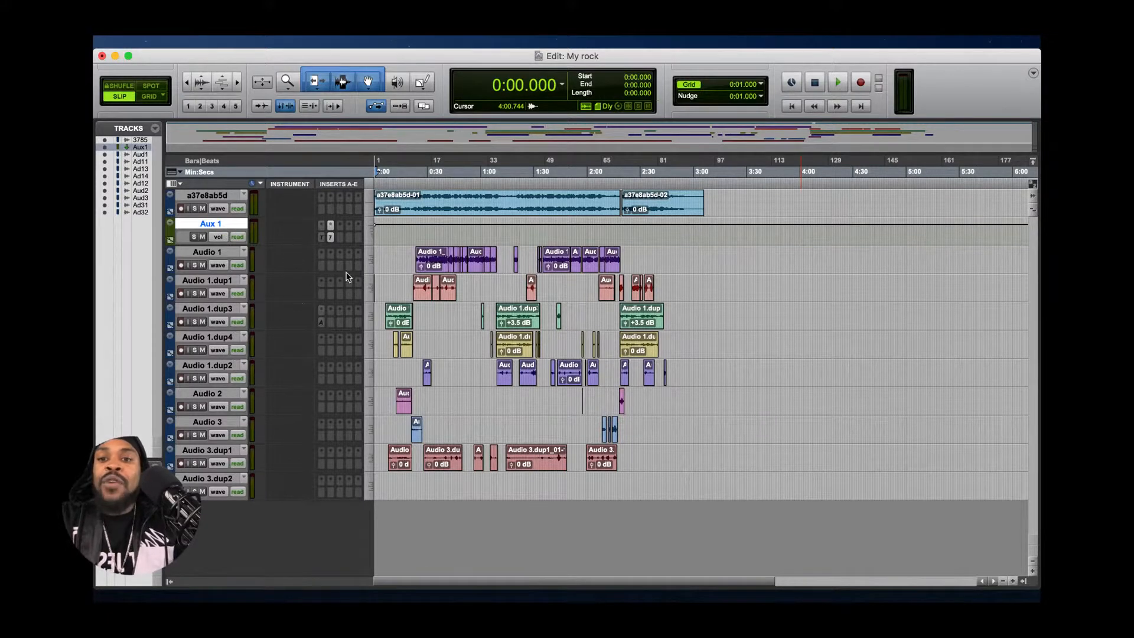
{"action": "left_click", "coordinate": [329, 239]}
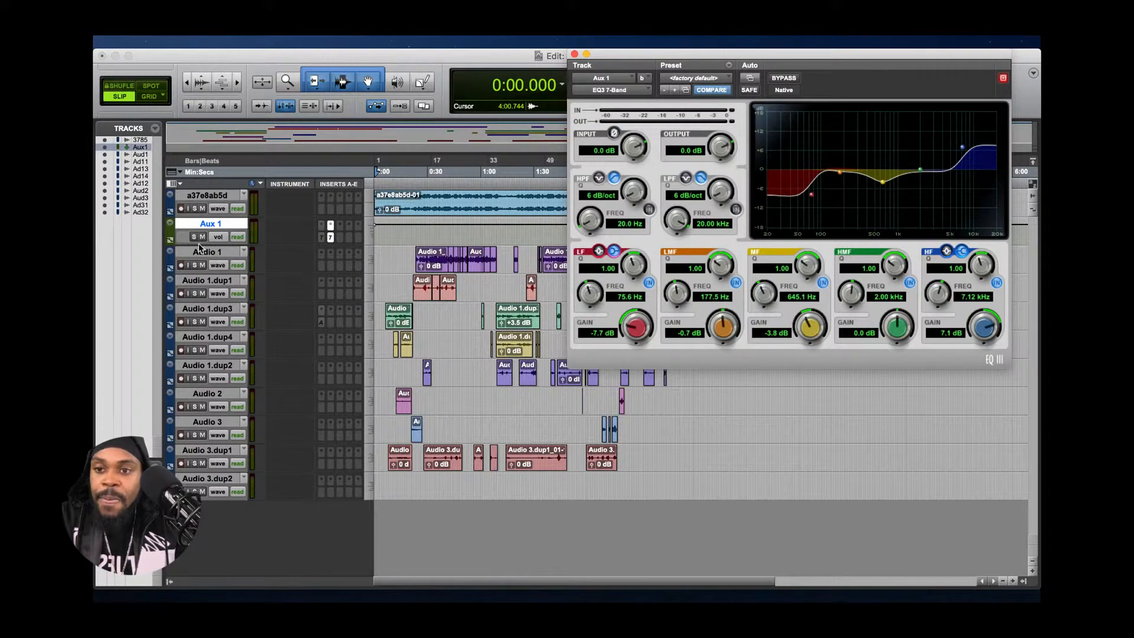
- Solo the Aux 1 and Audio 1 tracks, and bypass the EQ3 7-Band on Aux 1
{"action": "left_click", "coordinate": [199, 248]}
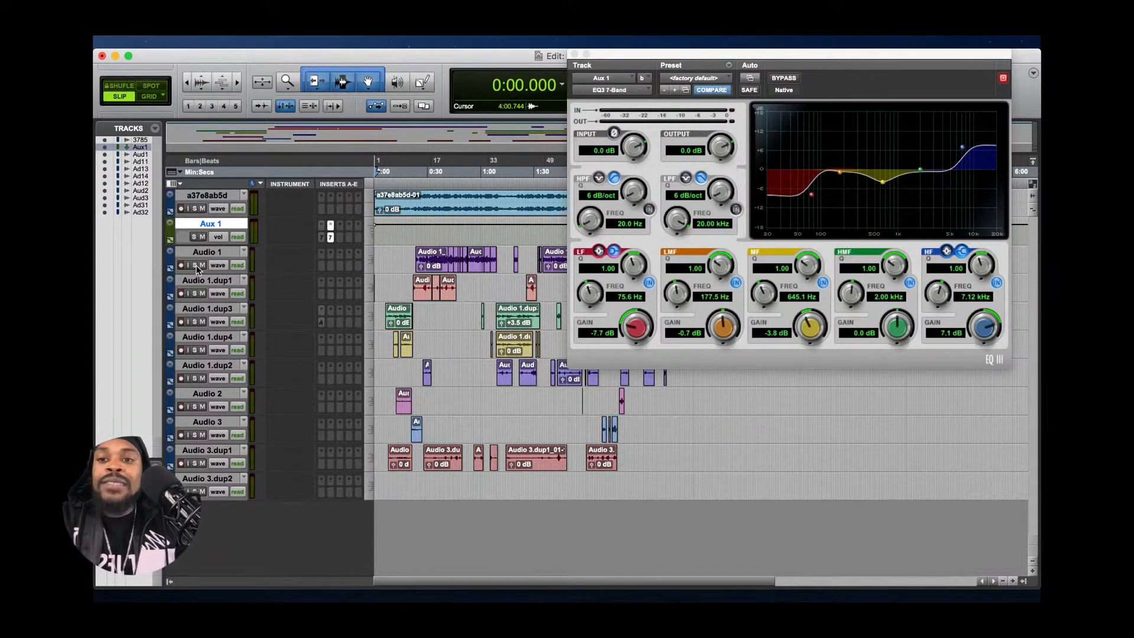
{"action": "left_click", "coordinate": [196, 267]}
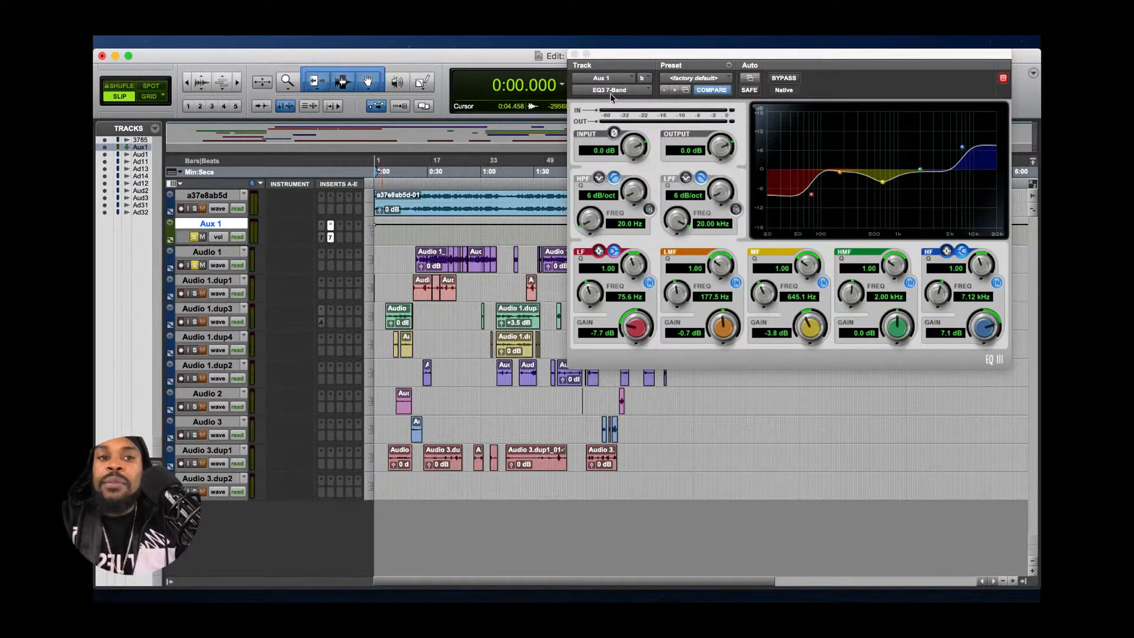
{"action": "left_click", "coordinate": [790, 81]}
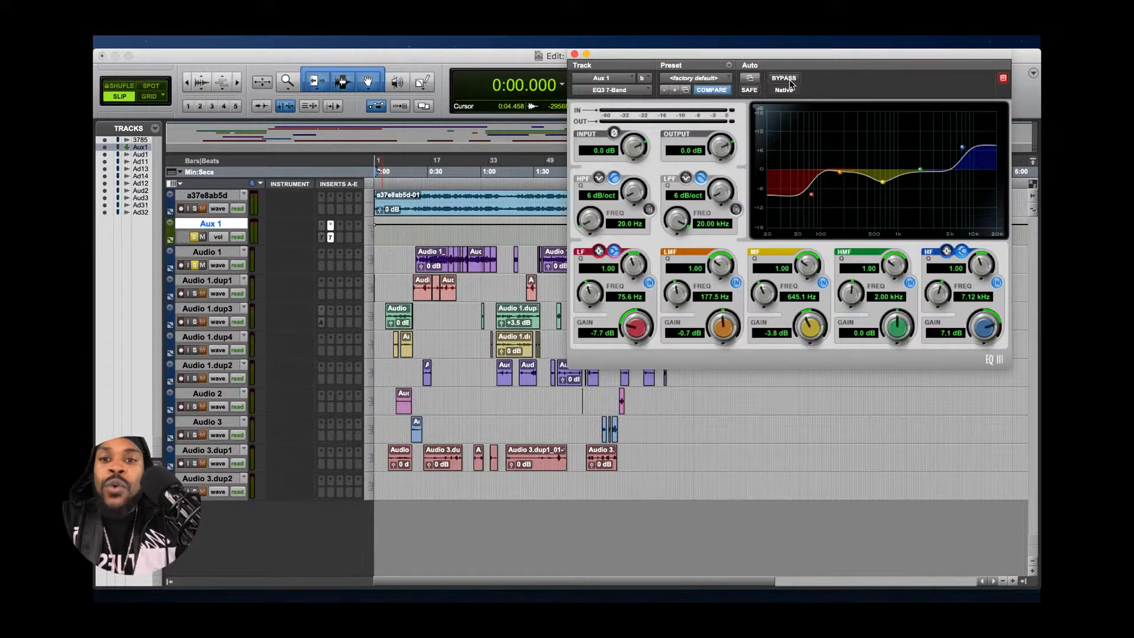
{"action": "left_click", "coordinate": [787, 79]}
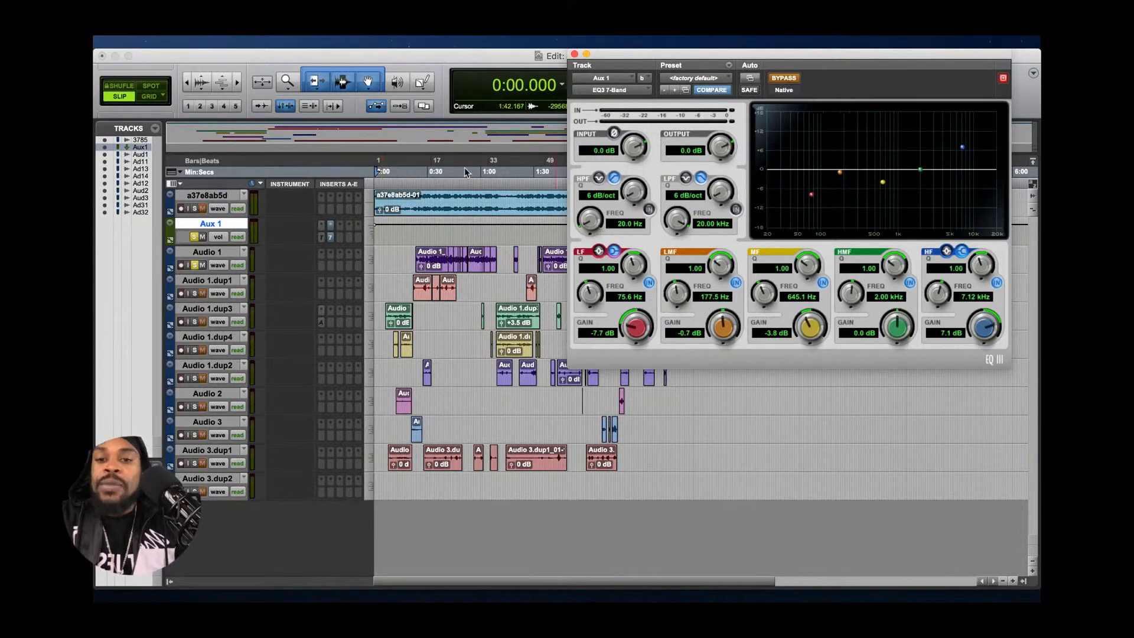
- Move the EQ window clear of the transport and listen to the soloed tracks from 0:23.777 with the EQ bypassed
{"action": "left_click", "coordinate": [417, 176]}
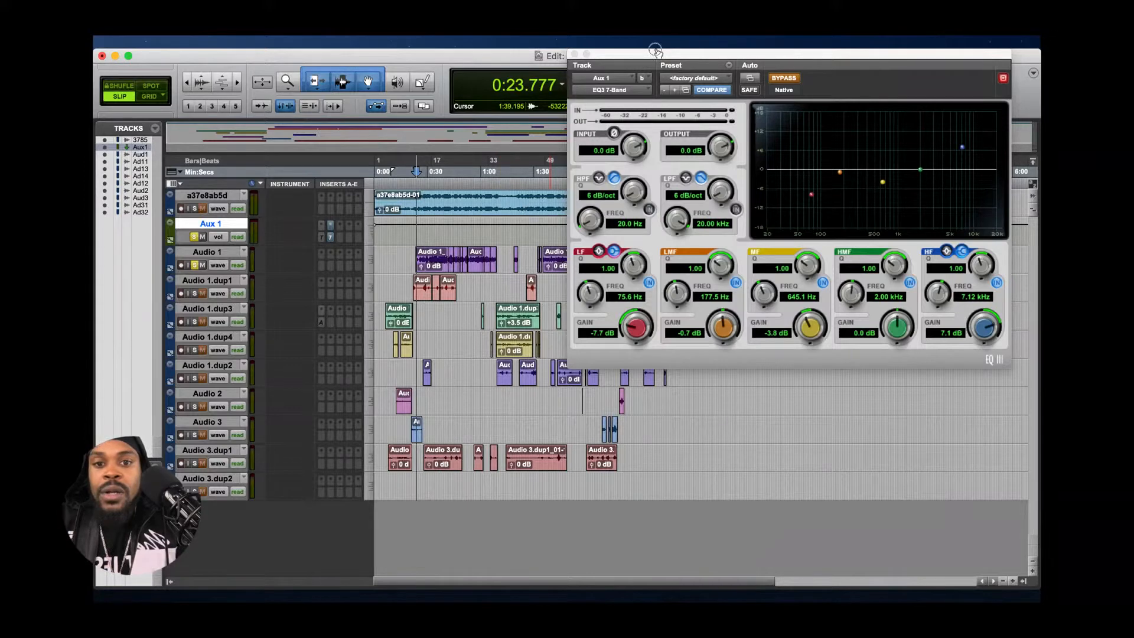
{"action": "left_click_drag", "start_coordinate": [656, 50], "coordinate": [694, 239]}
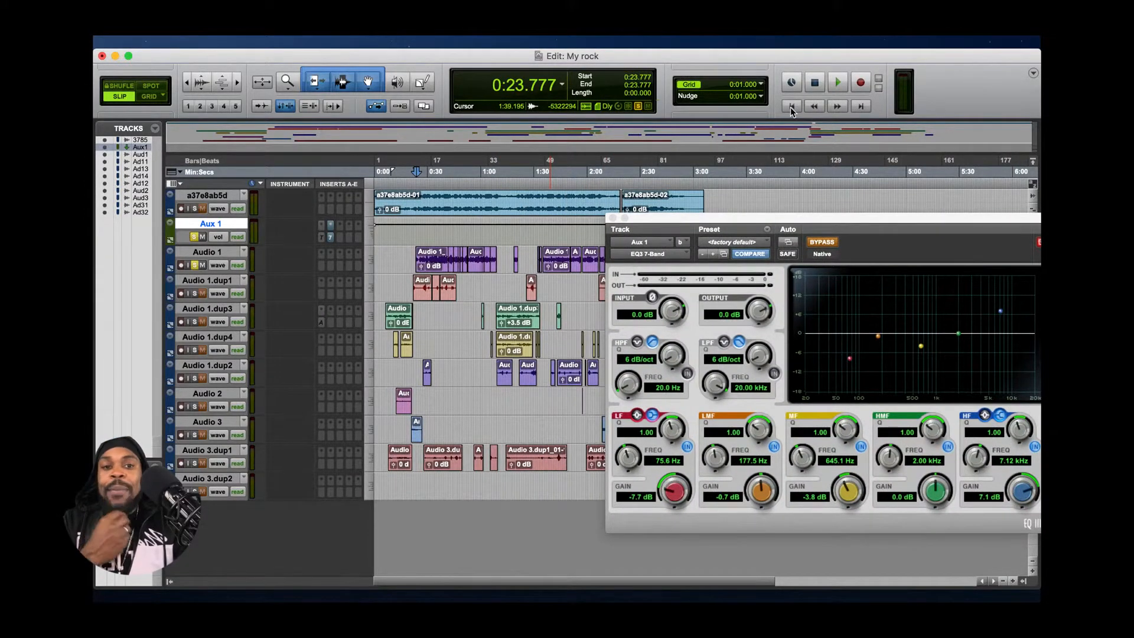
{"action": "left_click", "coordinate": [837, 85]}
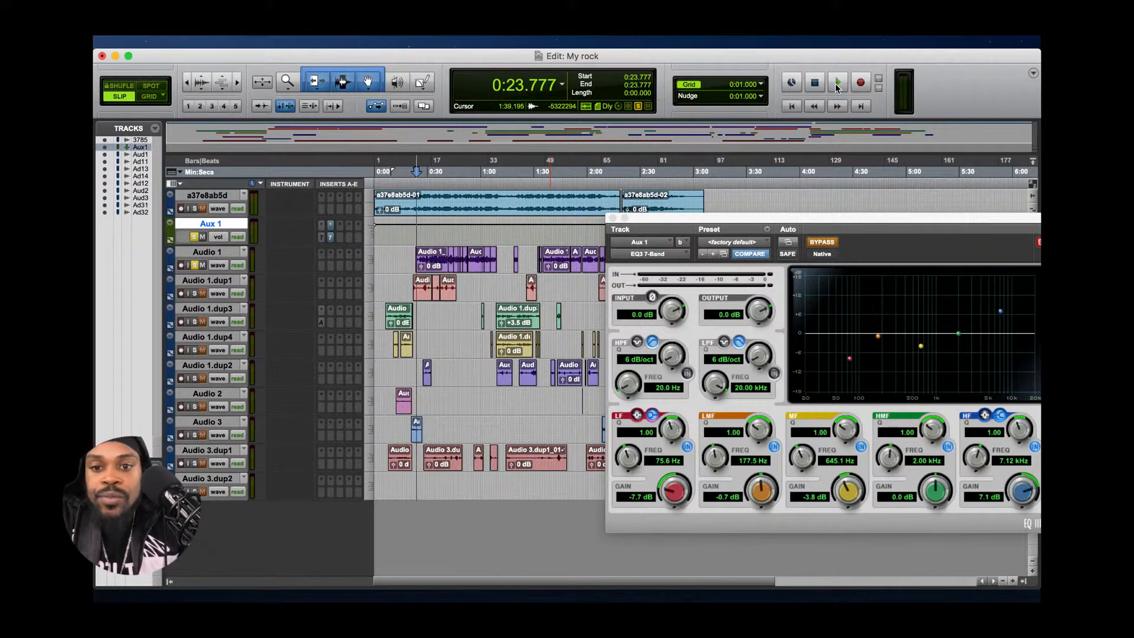
{"action": "left_click", "coordinate": [836, 88]}
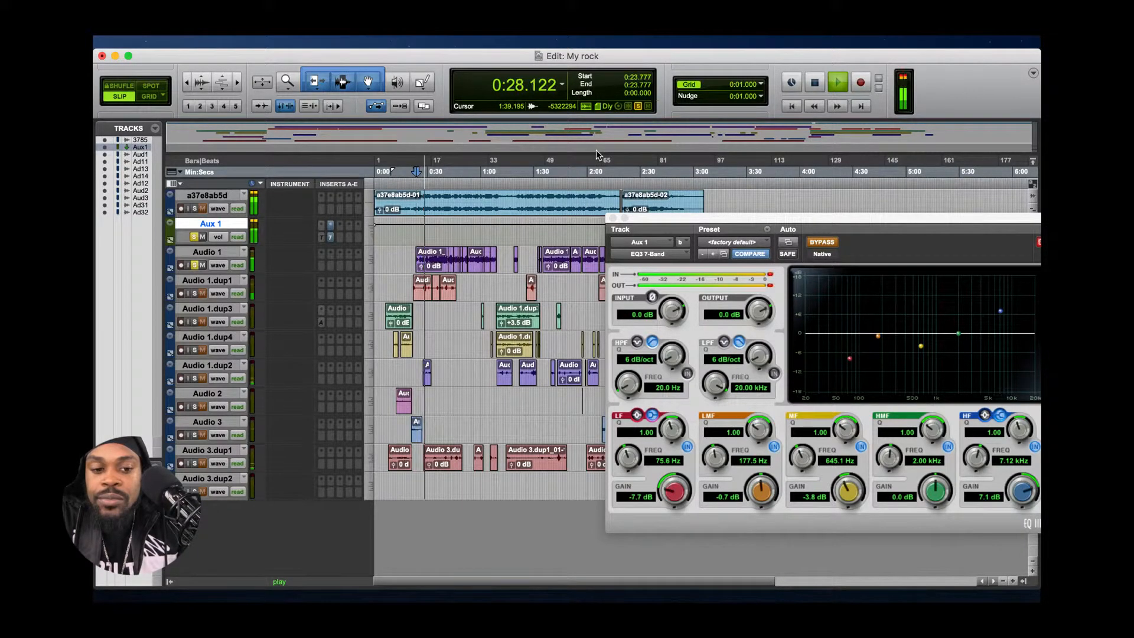
{"action": "key", "text": "space"}
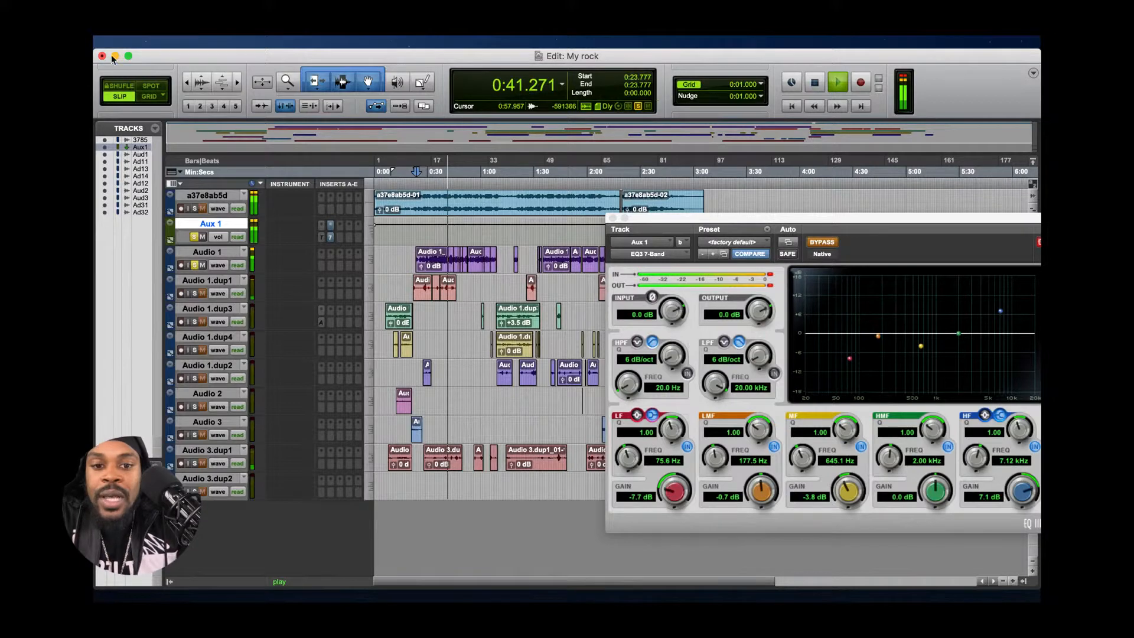
{"action": "key", "text": "space"}
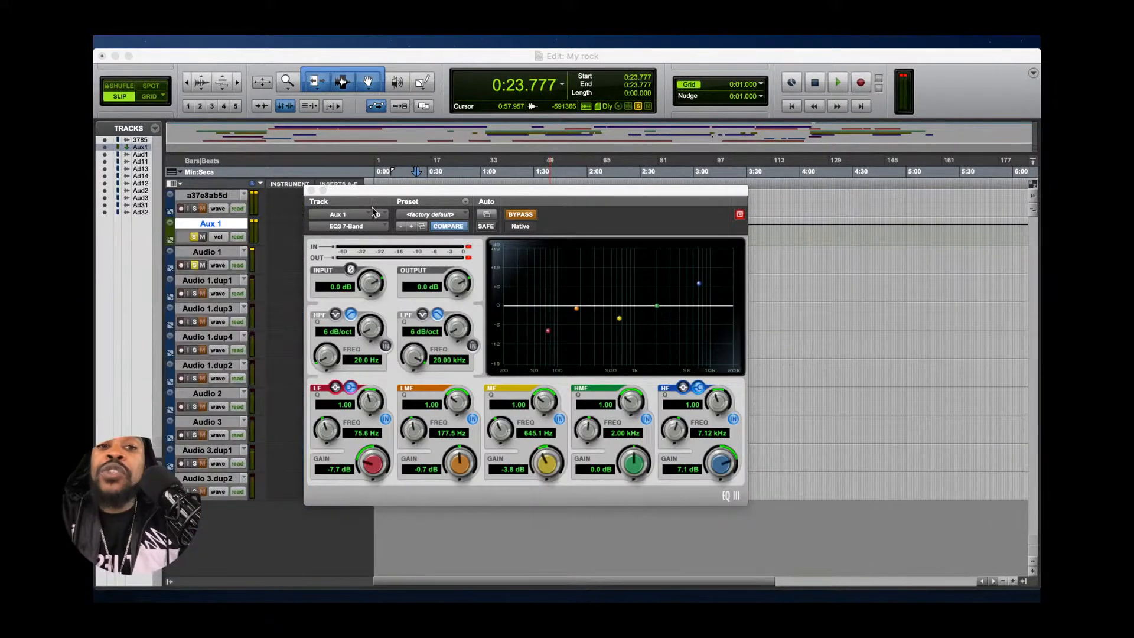
- Reposition the EQ window beside the track list and toggle its bypass to compare the EQ curve, ending with the EQ bypassed
{"action": "left_click_drag", "start_coordinate": [352, 193], "coordinate": [584, 189]}
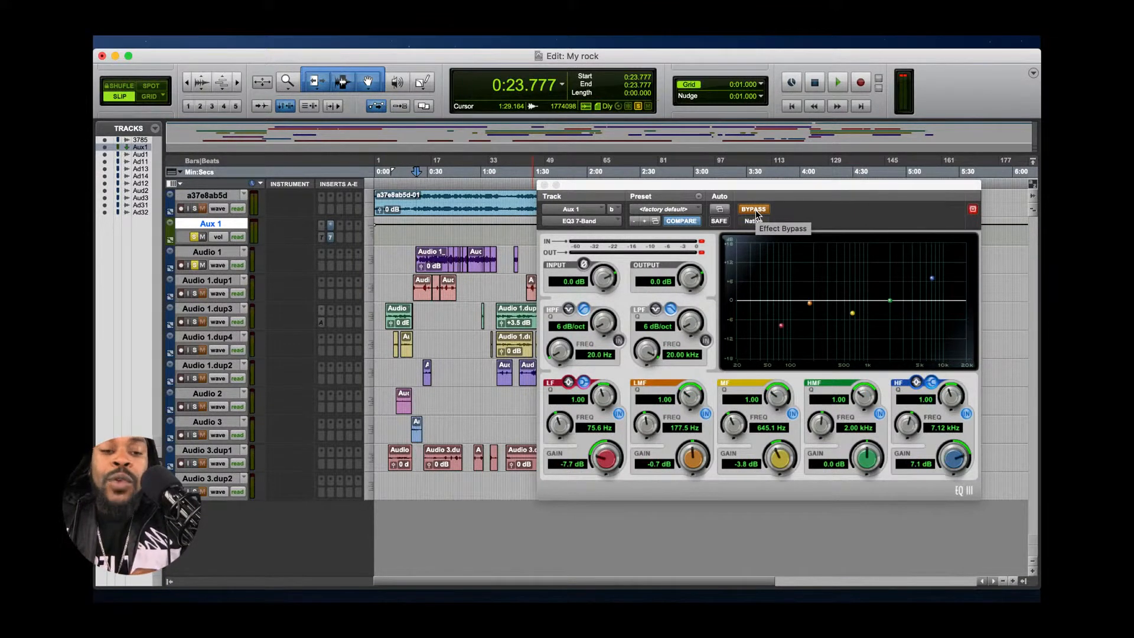
{"action": "left_click", "coordinate": [756, 210]}
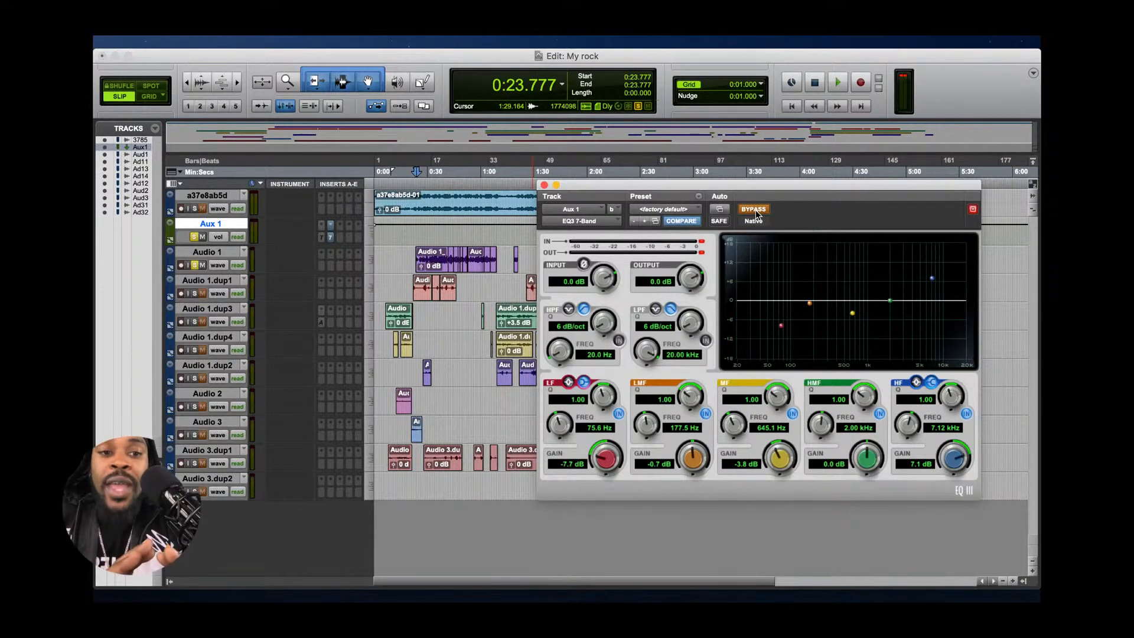
{"action": "left_click", "coordinate": [756, 211]}
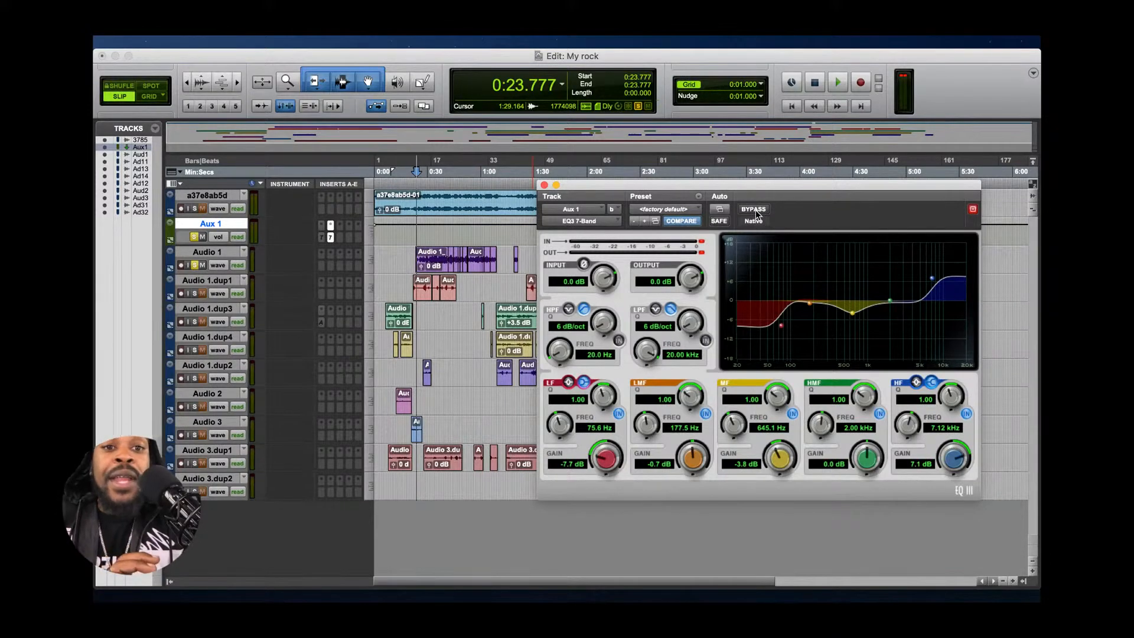
{"action": "left_click", "coordinate": [754, 210]}
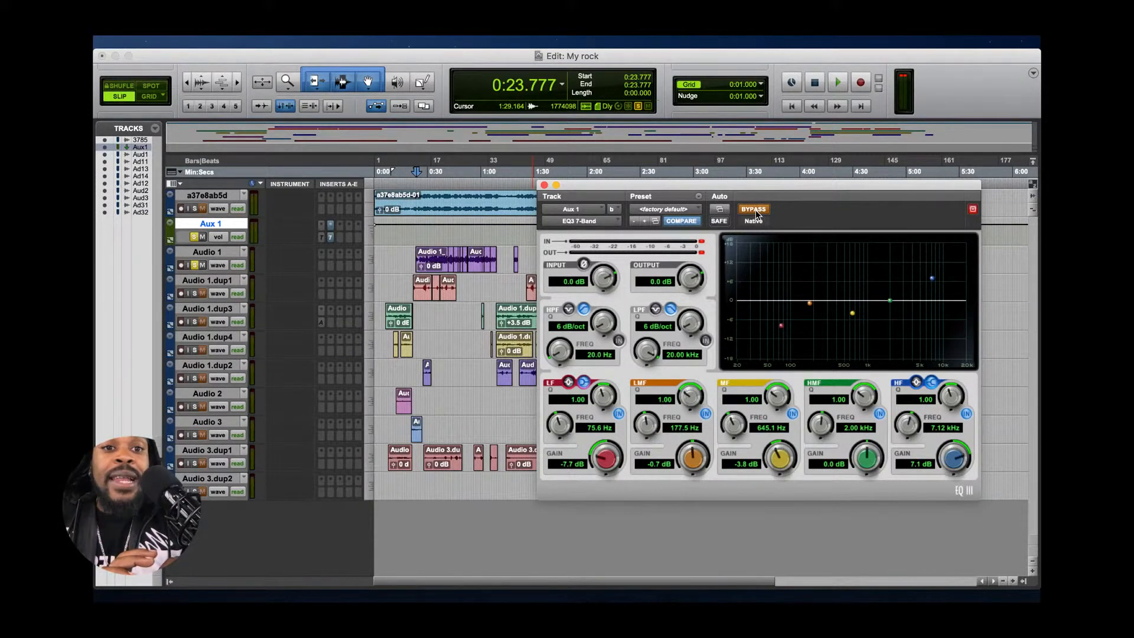
{"action": "left_click", "coordinate": [753, 210]}
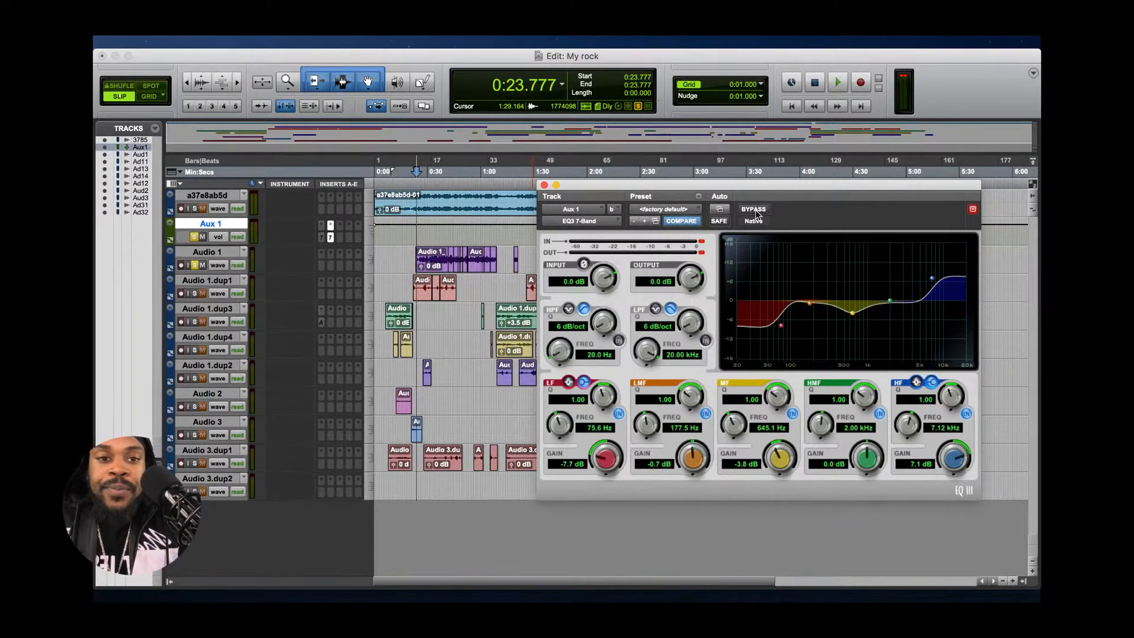
{"action": "left_click", "coordinate": [756, 210]}
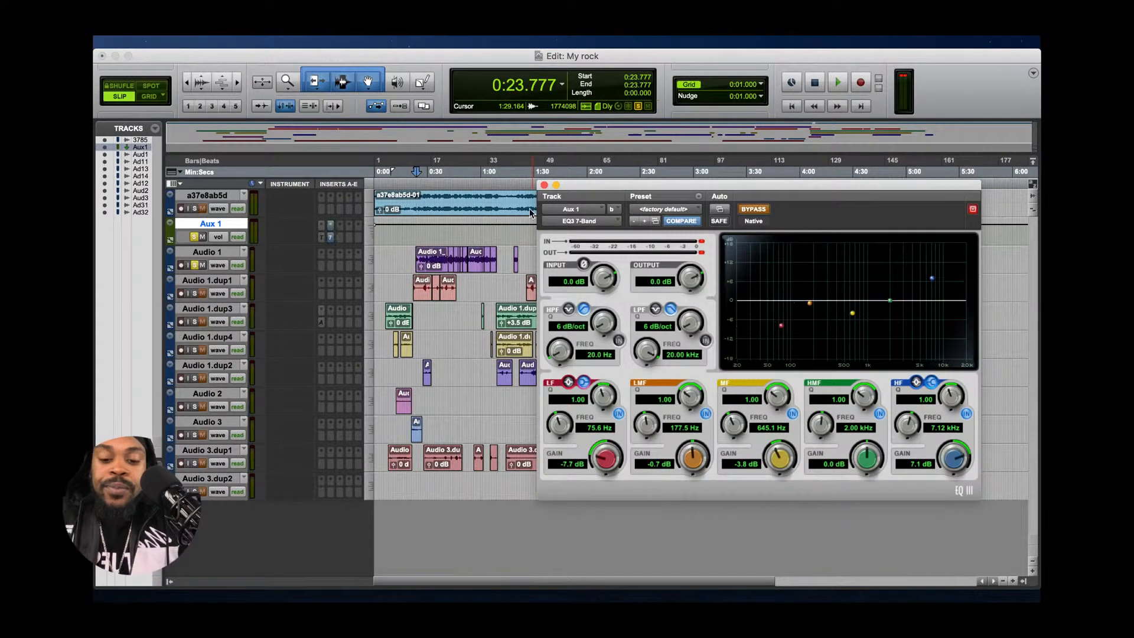
- Try to play the session from 0:21.548 with the EQ bypassed, and dismiss the CPU overload error
{"action": "left_click", "coordinate": [412, 176]}
{"action": "key", "text": "space"}
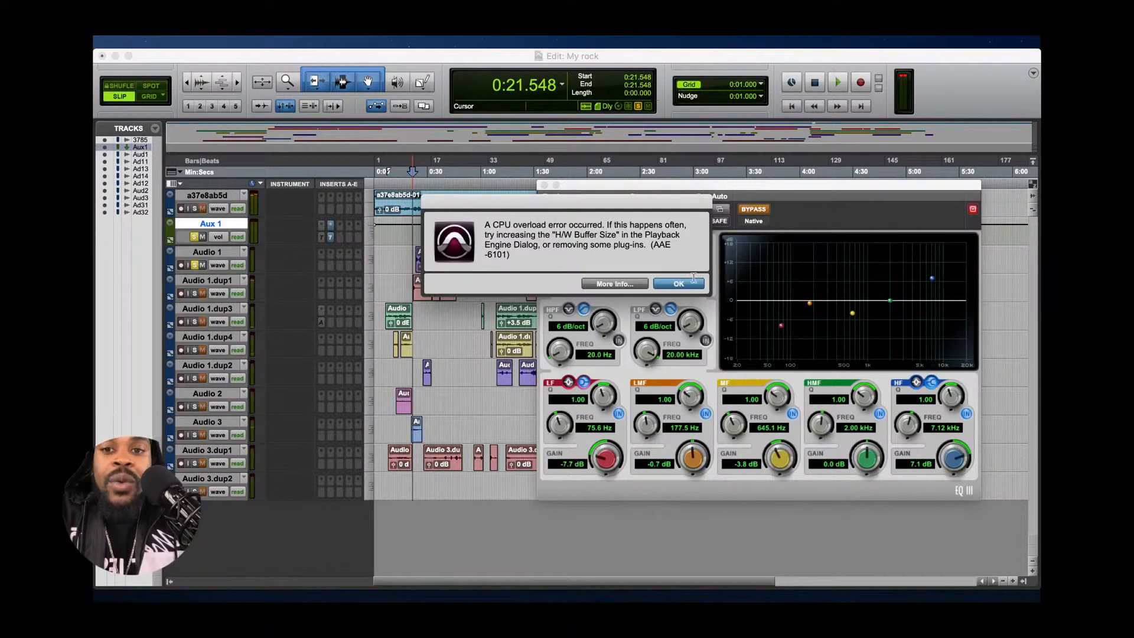
{"action": "key", "text": "Return"}
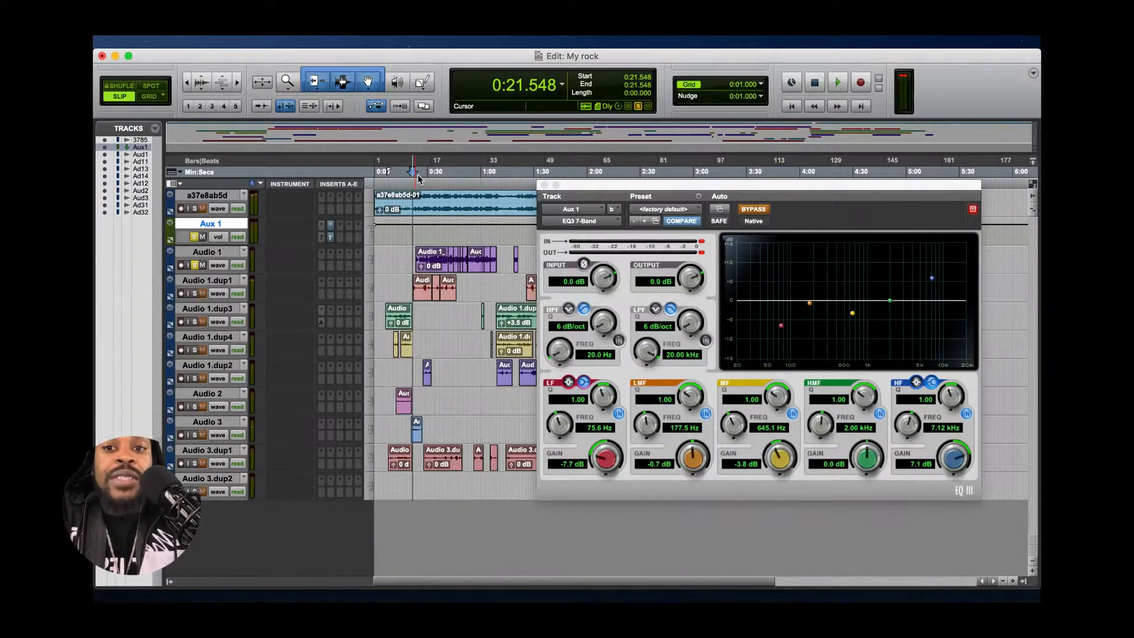
- Set the playback start to 0:21.176, listen to the soloed tracks with the EQ bypassed, and stop playback
{"action": "left_click", "coordinate": [419, 176]}
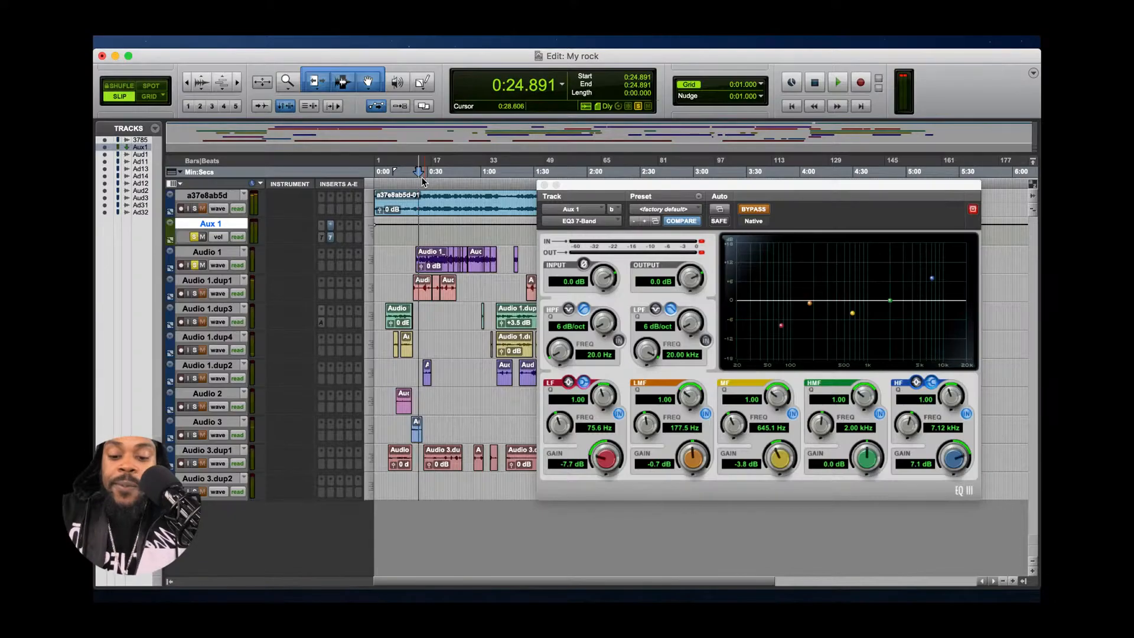
{"action": "left_click", "coordinate": [411, 176]}
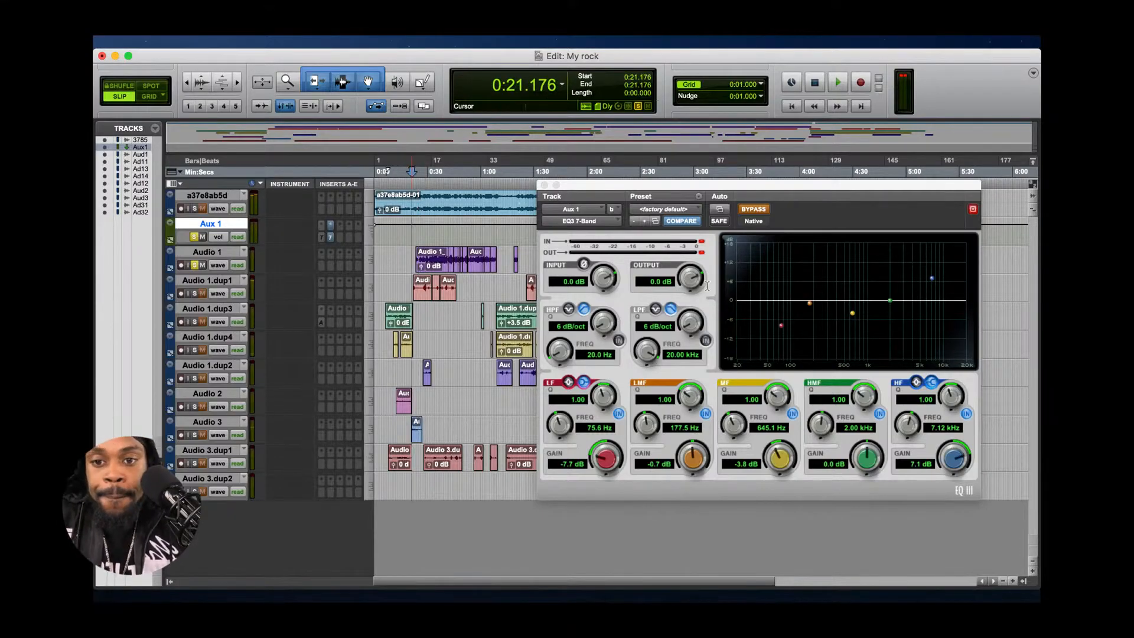
{"action": "key", "text": "space"}
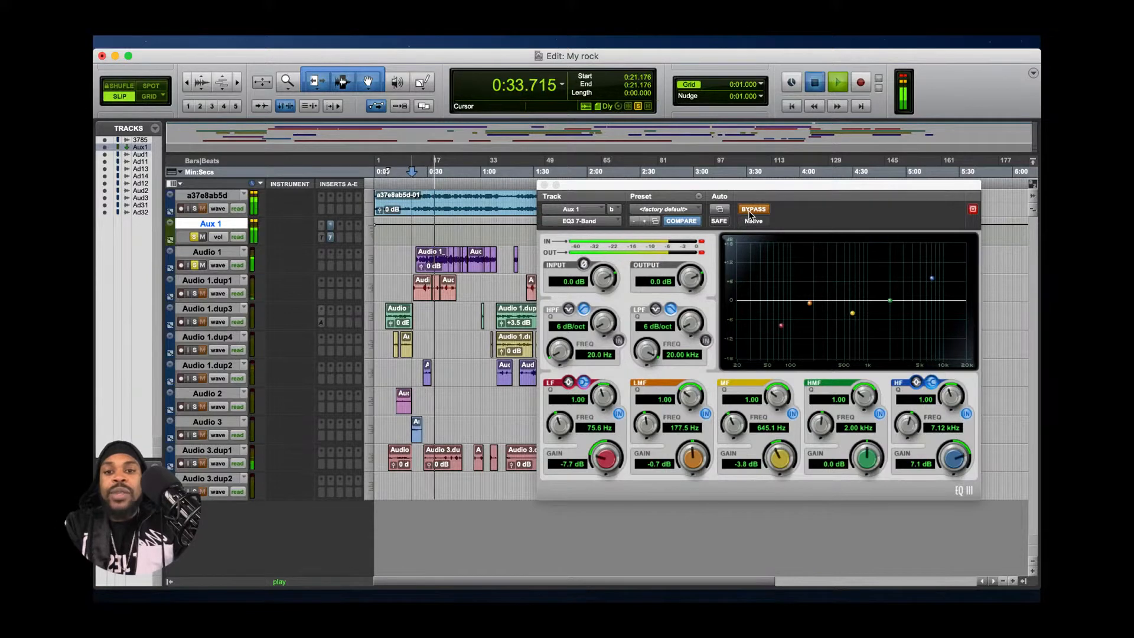
{"action": "key", "text": "space"}
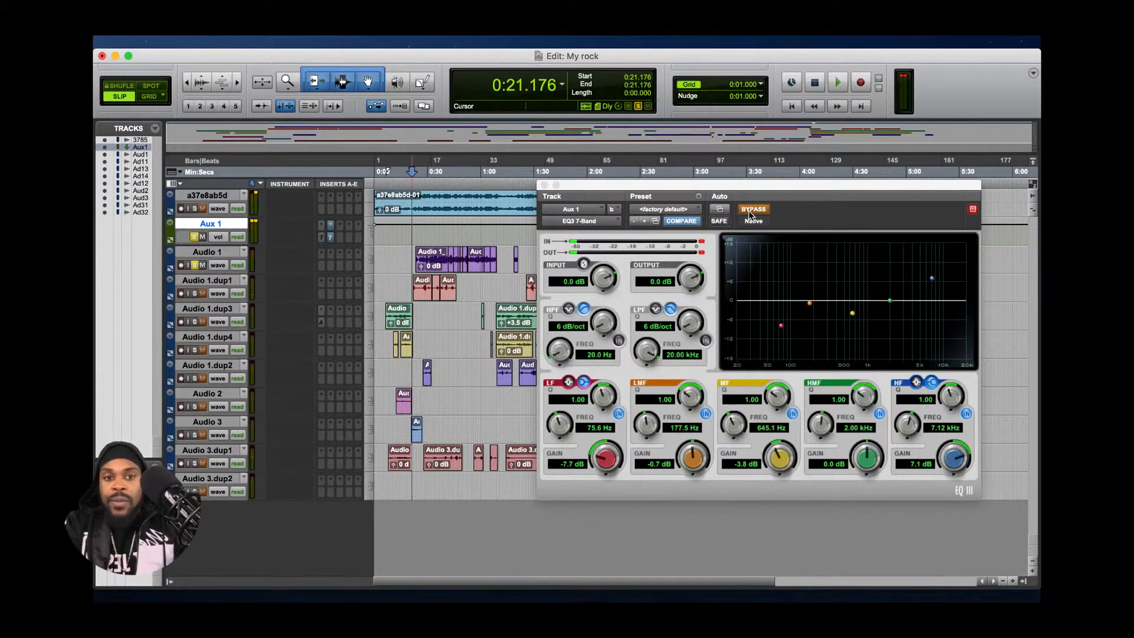
- Play from 0:21.176 while toggling the EQ3 7-Band bypass to compare the sound, ending with the EQ active, and stop playback
{"action": "left_click", "coordinate": [750, 212]}
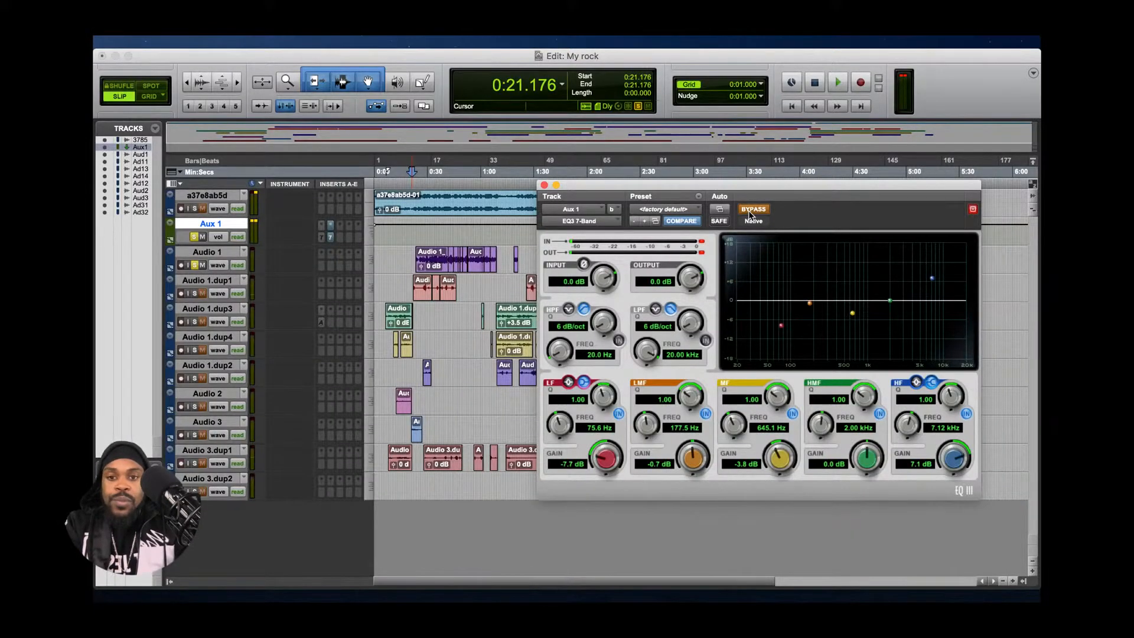
{"action": "key", "text": "space"}
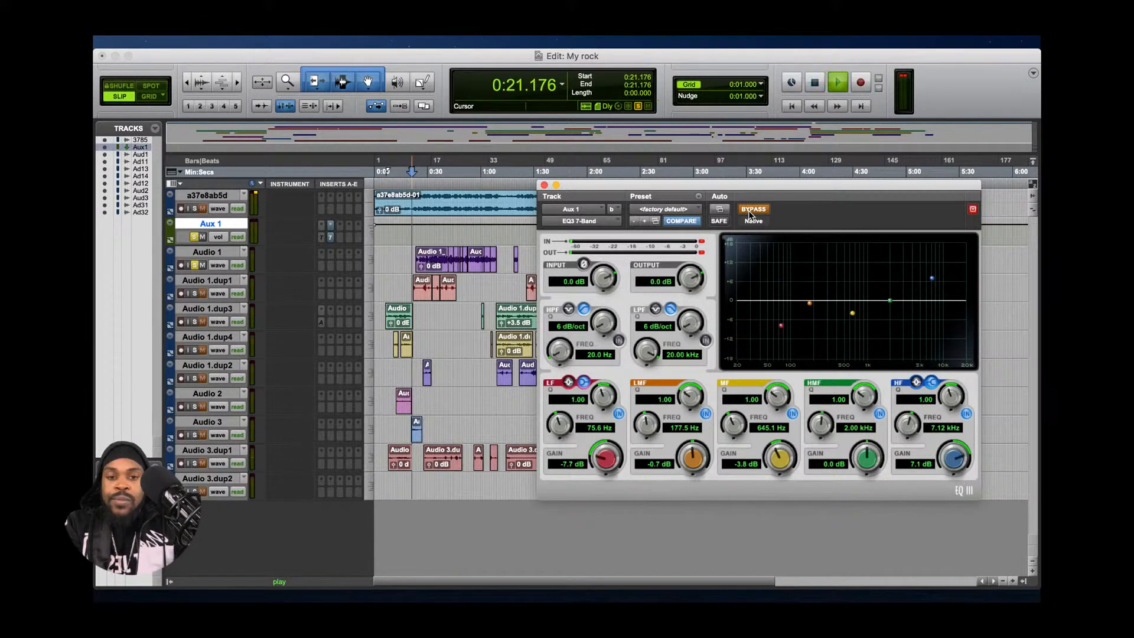
{"action": "left_click", "coordinate": [753, 209]}
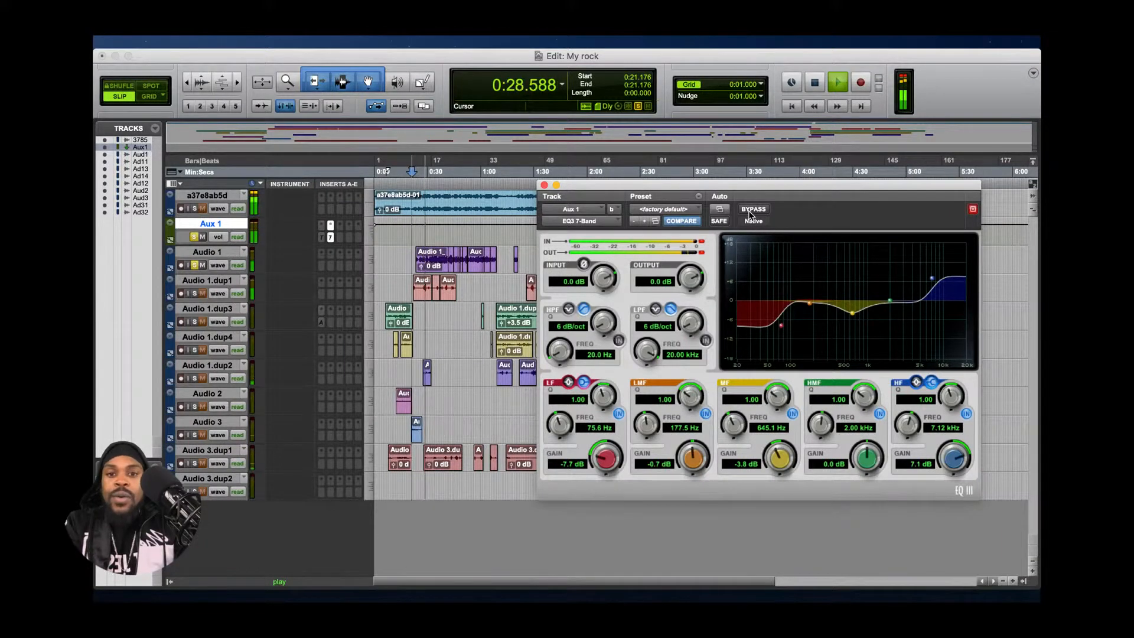
{"action": "left_click", "coordinate": [749, 210]}
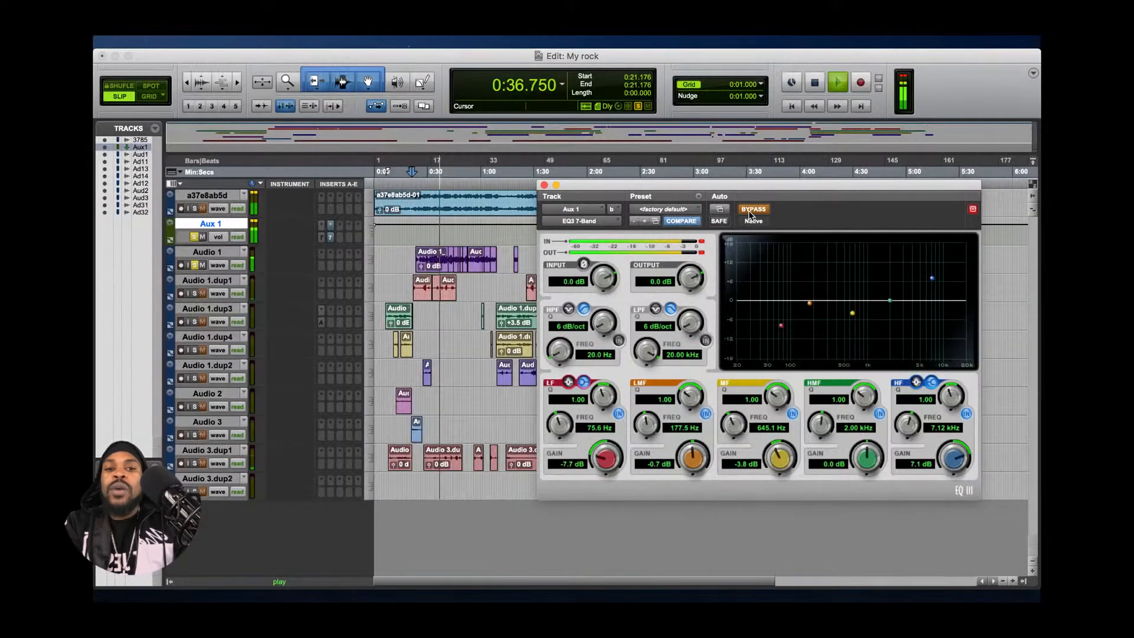
{"action": "left_click", "coordinate": [748, 210]}
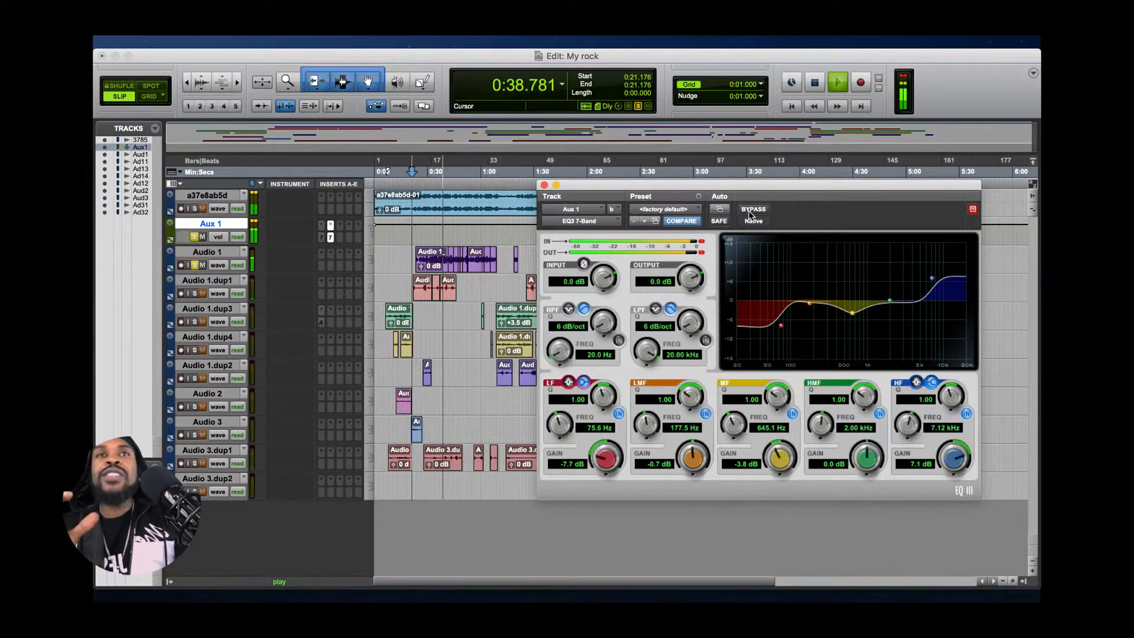
{"action": "key", "text": "space"}
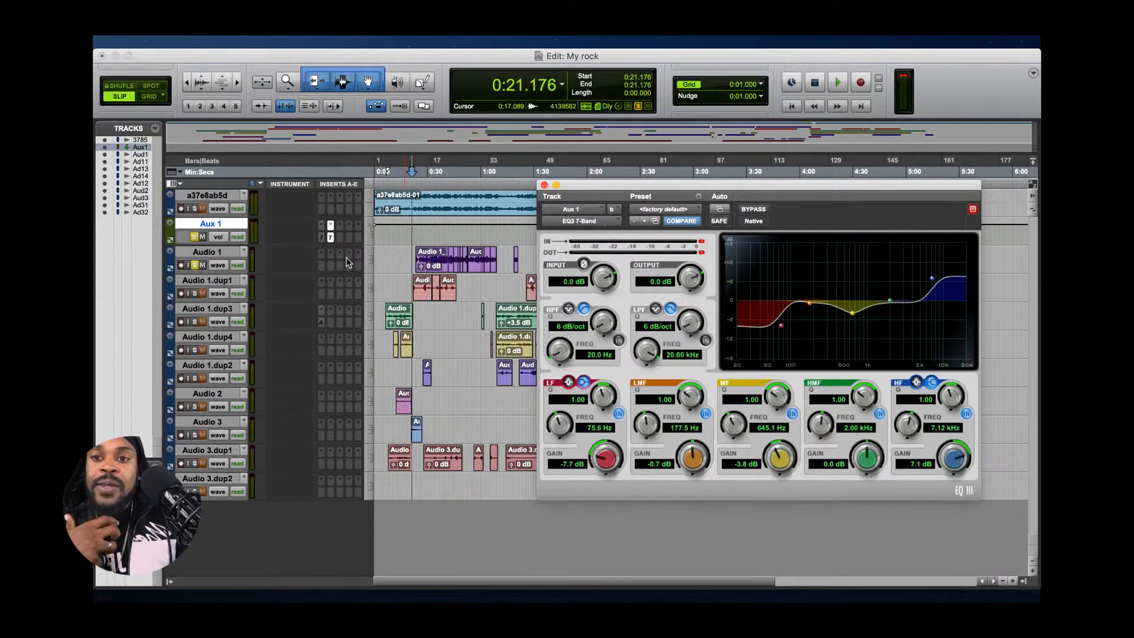
- Show which multichannel EQ plug-ins are available for the first insert on Aux 1, keeping EQ3 7-Band in place
{"action": "left_click", "coordinate": [332, 226]}
{"action": "mouse_move", "coordinate": [348, 231]}
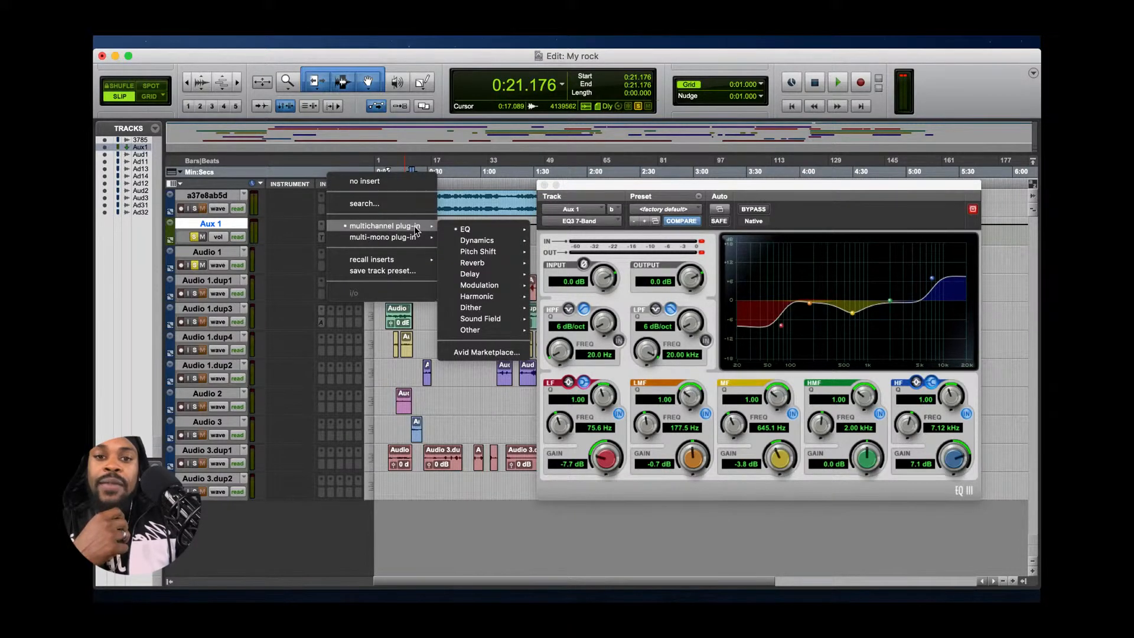
{"action": "mouse_move", "coordinate": [456, 229]}
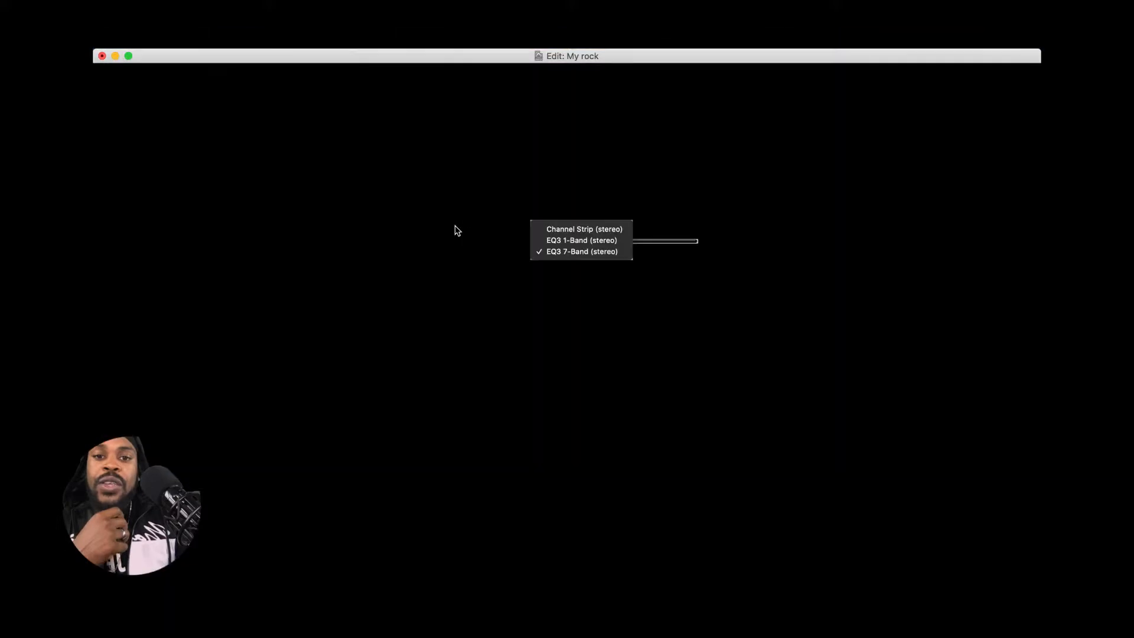
{"action": "left_click", "coordinate": [578, 253]}
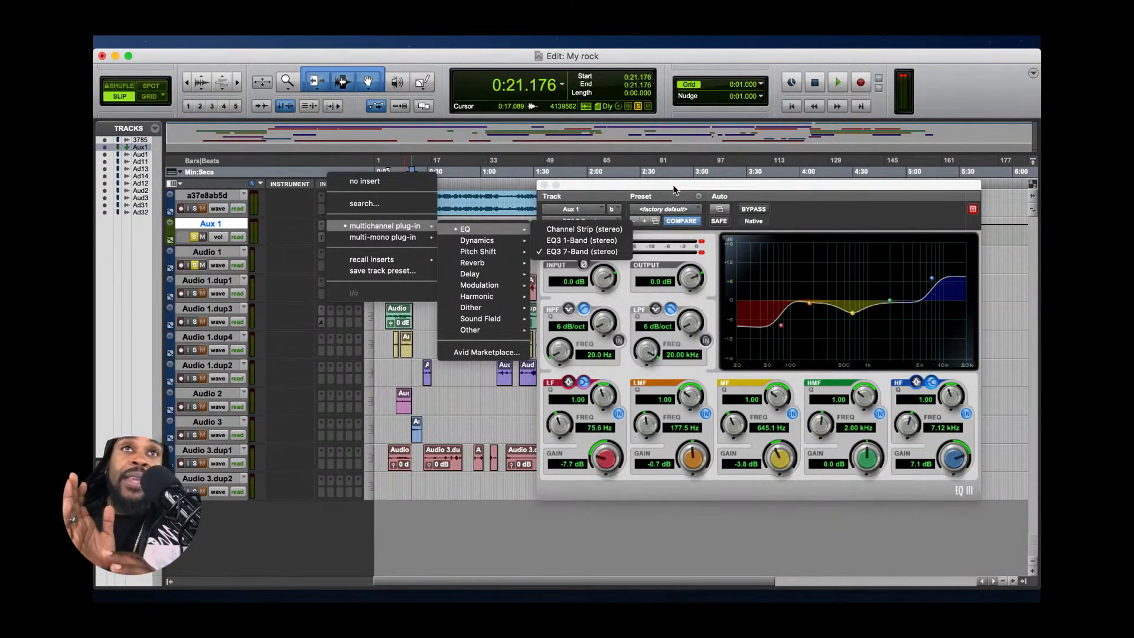
{"action": "left_click", "coordinate": [674, 184]}
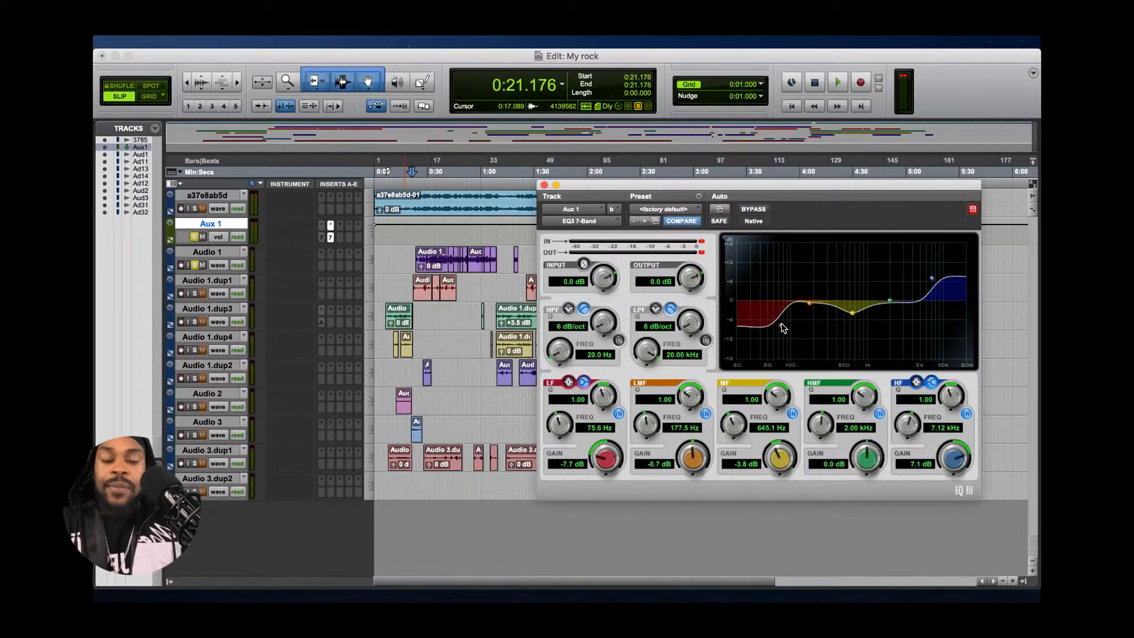
- Boost the LF band to 12.0 dB at 57.3 Hz, play the session, cut the band to -8.3 dB at 49.8 Hz, and stop playback
{"action": "left_click_drag", "start_coordinate": [783, 329], "coordinate": [773, 248]}
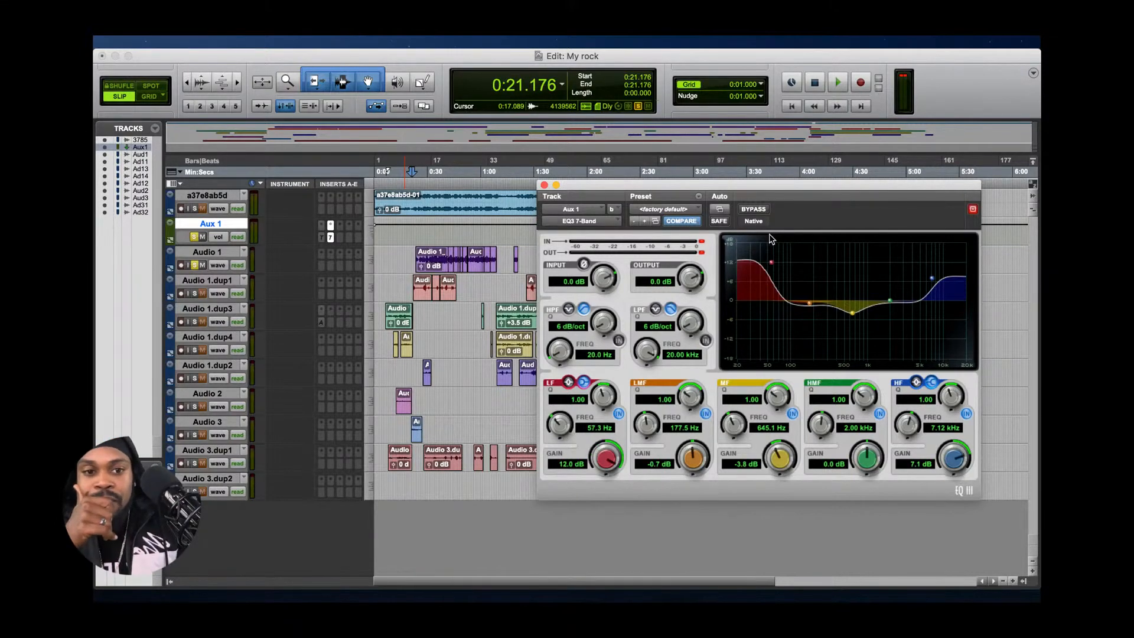
{"action": "key", "text": "space"}
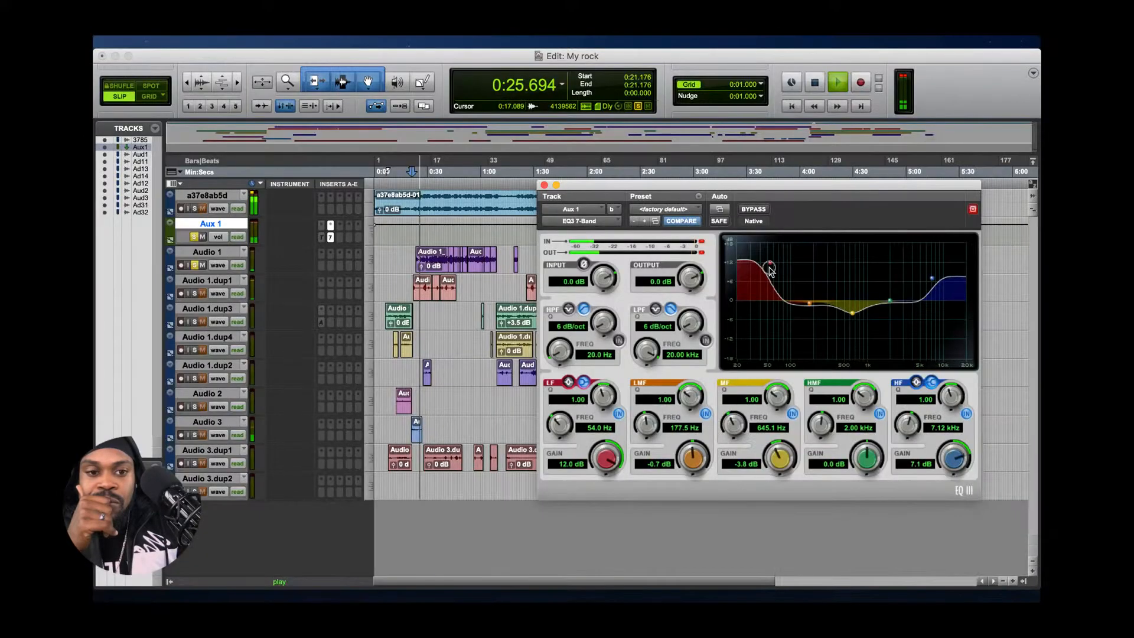
{"action": "left_click_drag", "start_coordinate": [769, 261], "coordinate": [769, 332]}
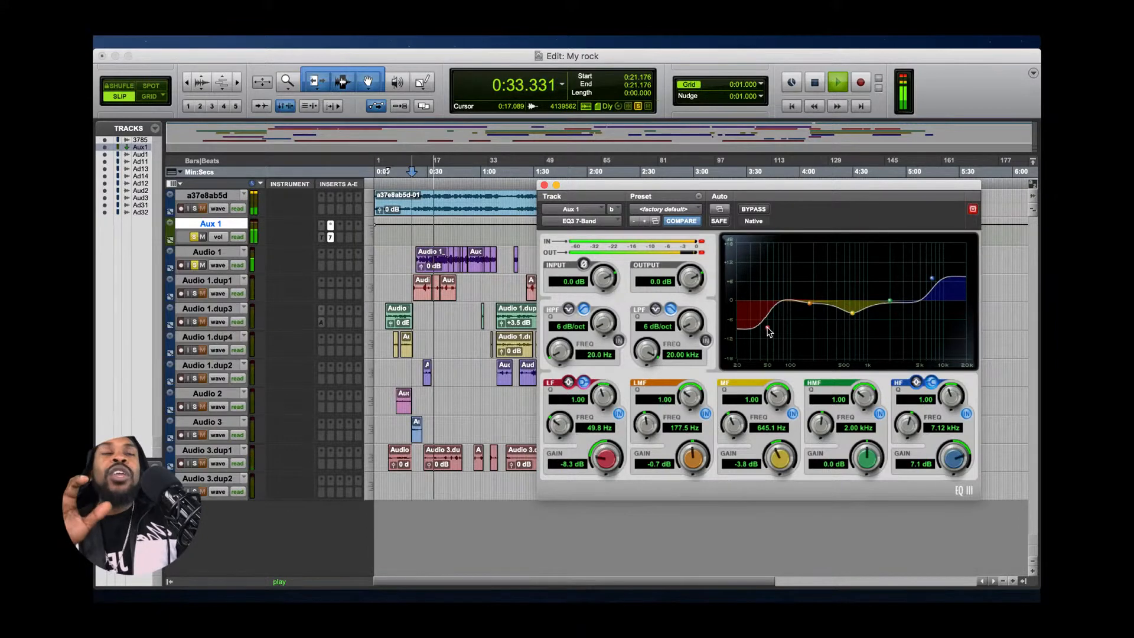
{"action": "key", "text": "space"}
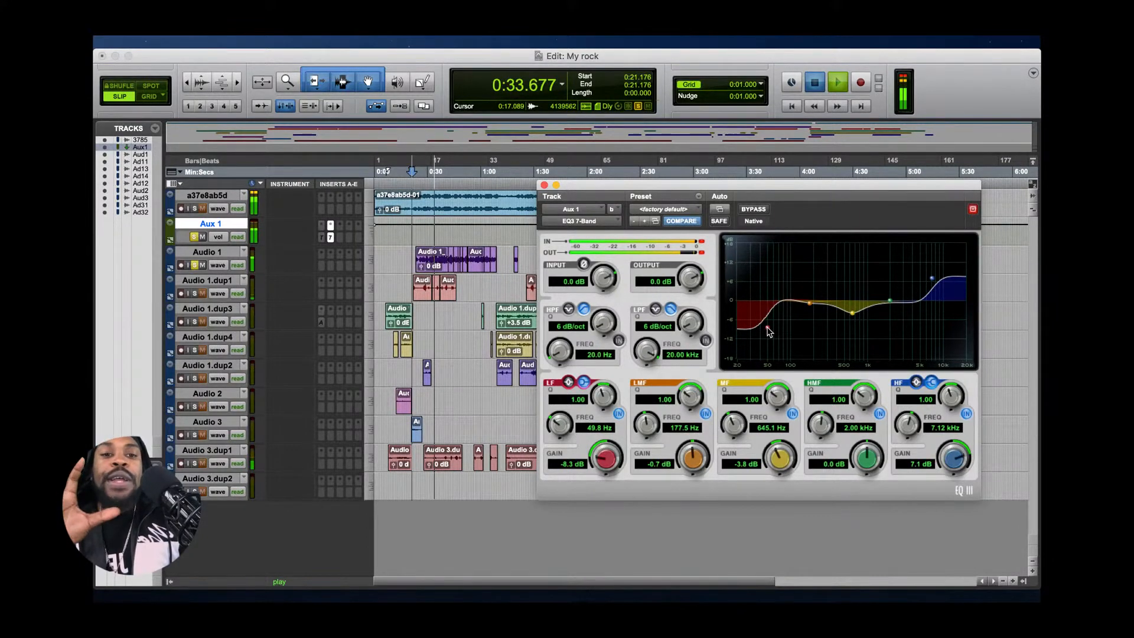
{"action": "key", "text": "space"}
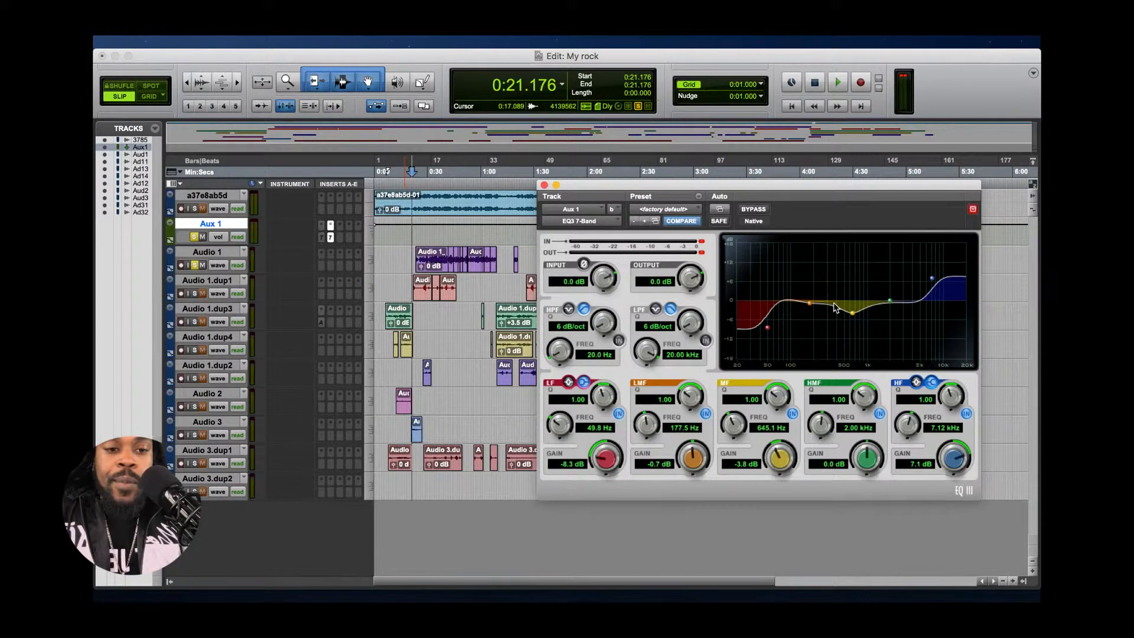
- Play the session while raising the MF band and bringing it back down to -3.8 dB at 684.7 Hz, and stop playback
{"action": "key", "text": "space"}
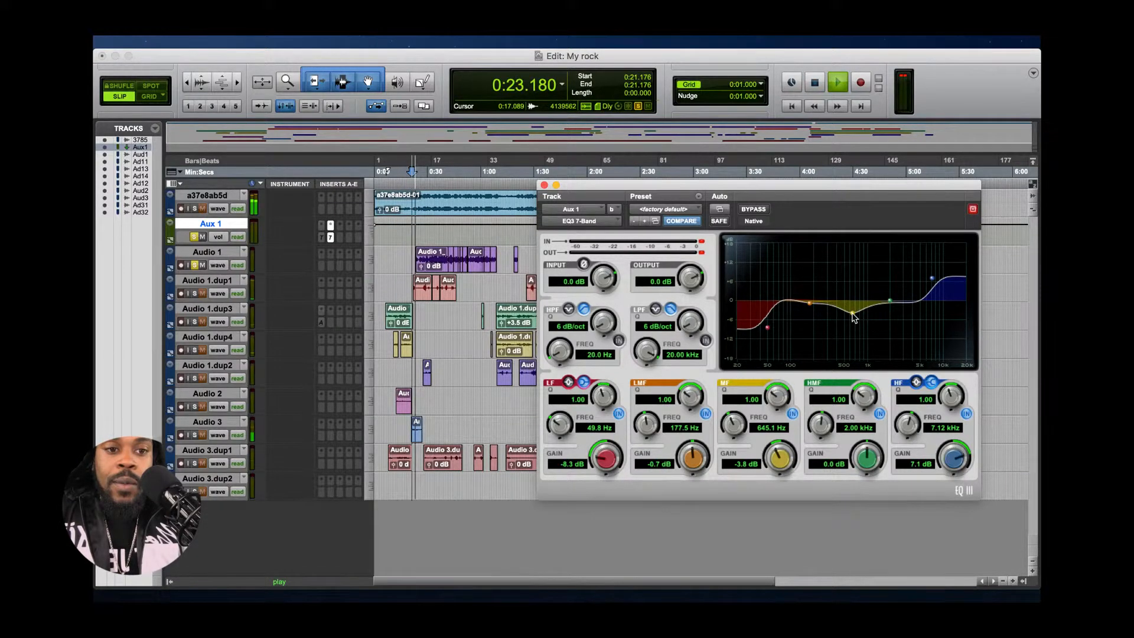
{"action": "mouse_move", "coordinate": [853, 318]}
{"action": "left_mouse_down"}
{"action": "mouse_move", "coordinate": [853, 294]}
{"action": "mouse_move", "coordinate": [854, 305]}
{"action": "left_mouse_up"}
{"action": "left_click_drag", "start_coordinate": [852, 303], "coordinate": [854, 313]}
{"action": "key", "text": "space"}
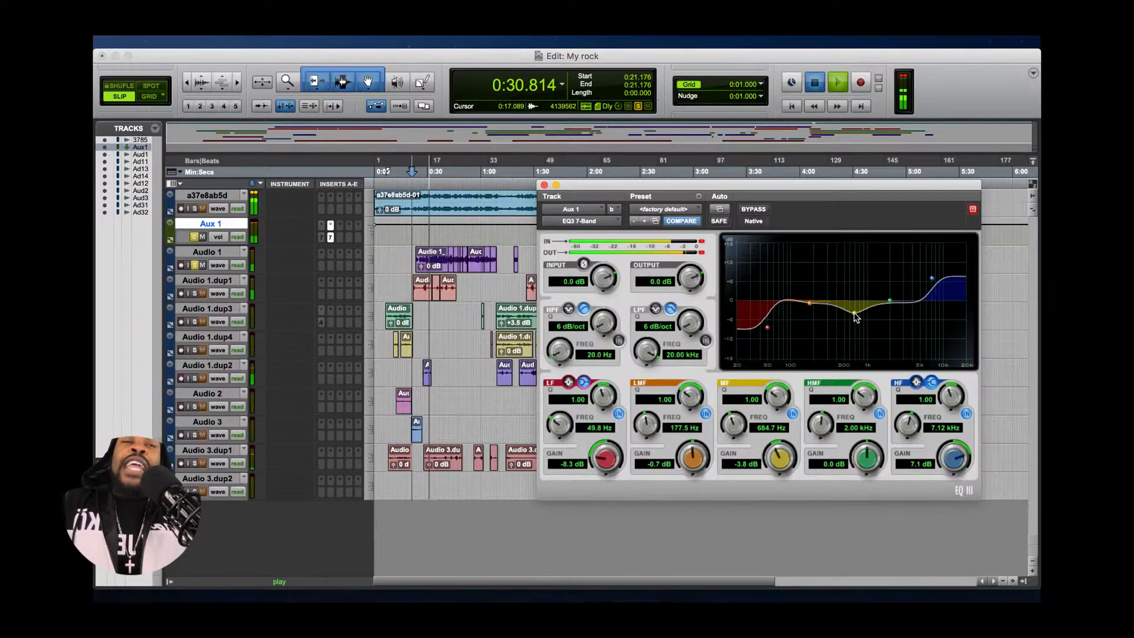
{"action": "key", "text": "space"}
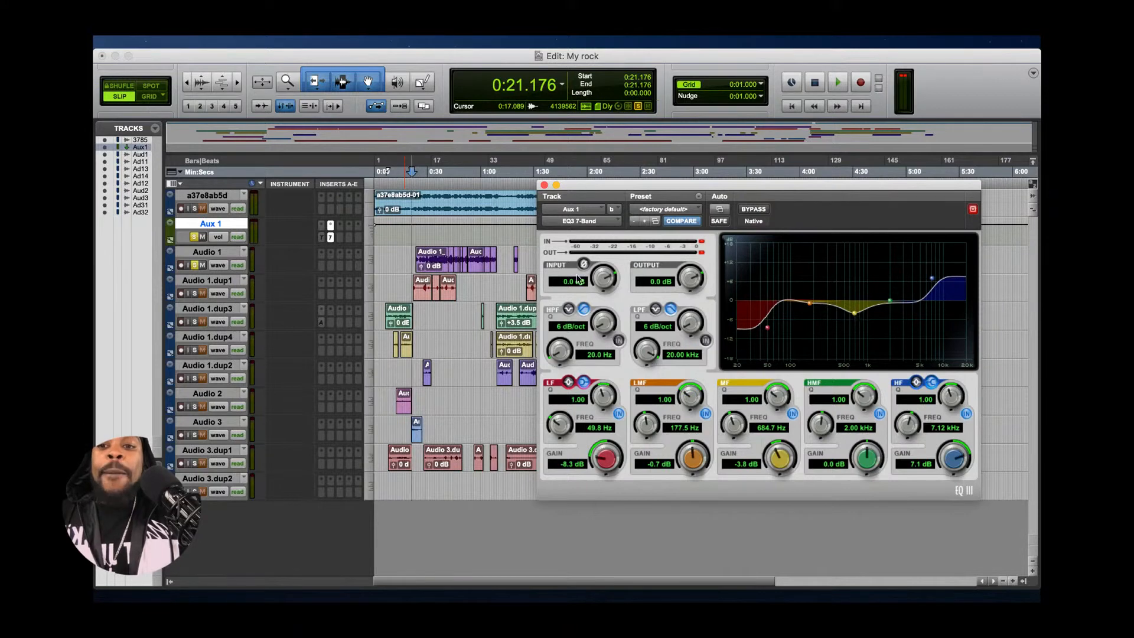
- Turn off solo on Audio 1 and Aux 1, and close the EQ3 7-Band window
{"action": "left_click", "coordinate": [195, 265]}
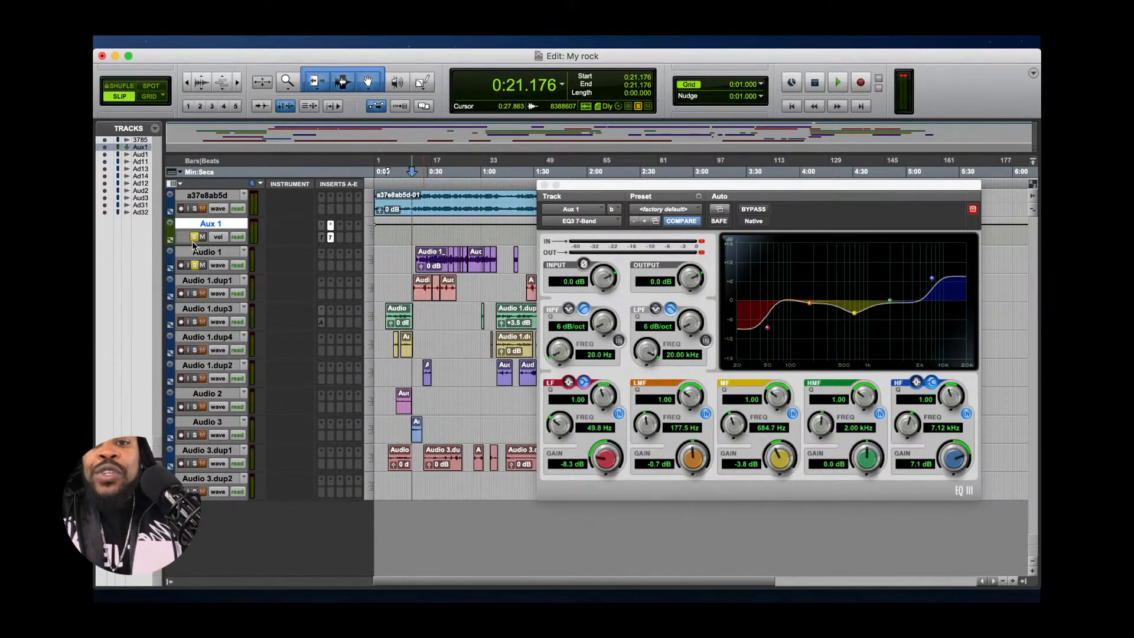
{"action": "left_click", "coordinate": [194, 236]}
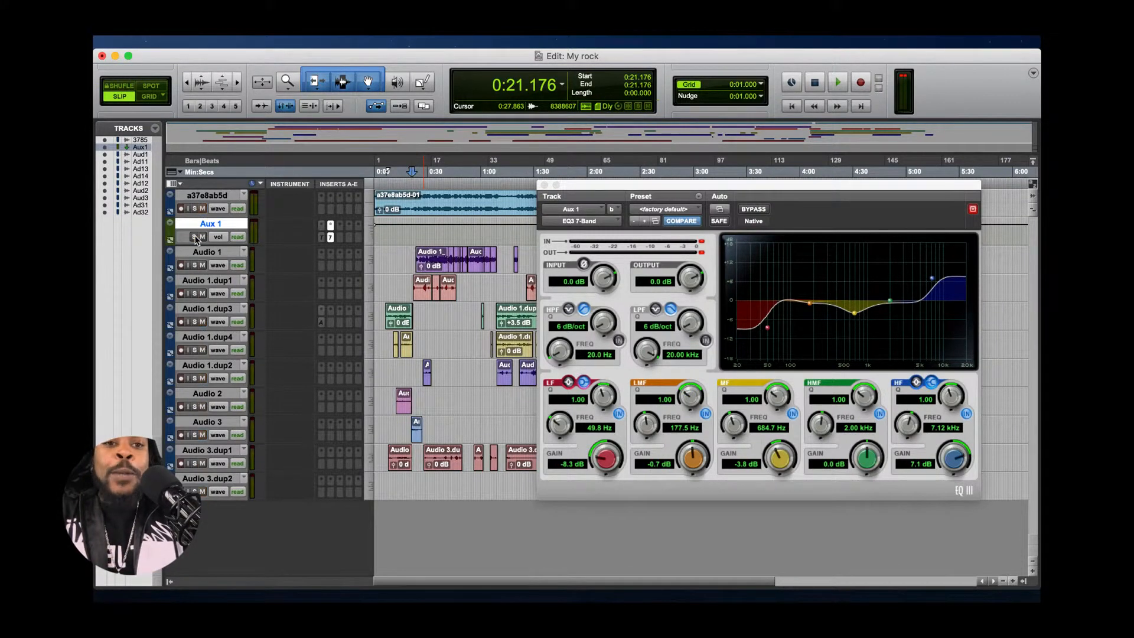
{"action": "left_click", "coordinate": [544, 185]}
- Try to play the whole session from its beginning with no tracks soloed, and dismiss the CPU overload error
{"action": "left_click", "coordinate": [792, 107]}
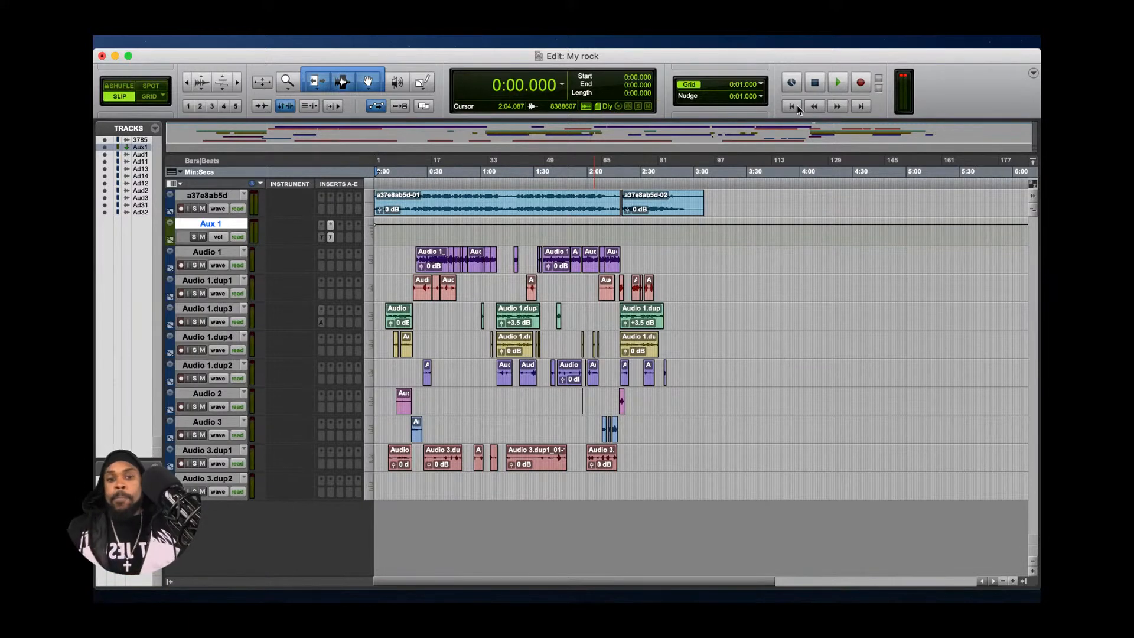
{"action": "key", "text": "space"}
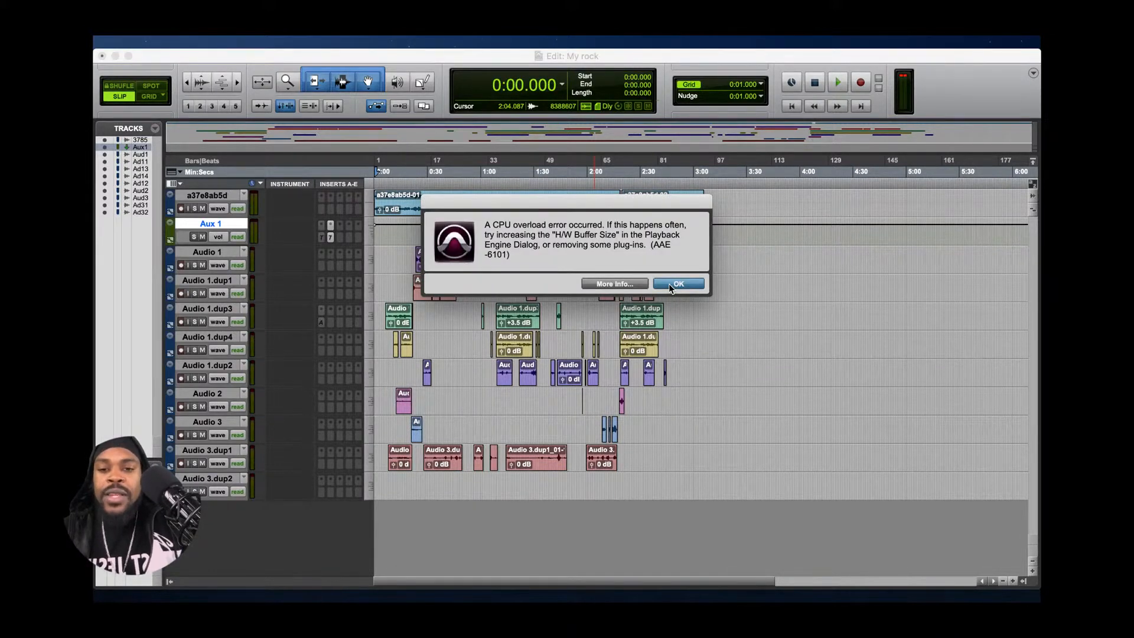
{"action": "left_click", "coordinate": [677, 284]}
- Set the playback start to 0:19.690, try to play the session from there, and dismiss the CPU overload error
{"action": "left_click", "coordinate": [410, 172]}
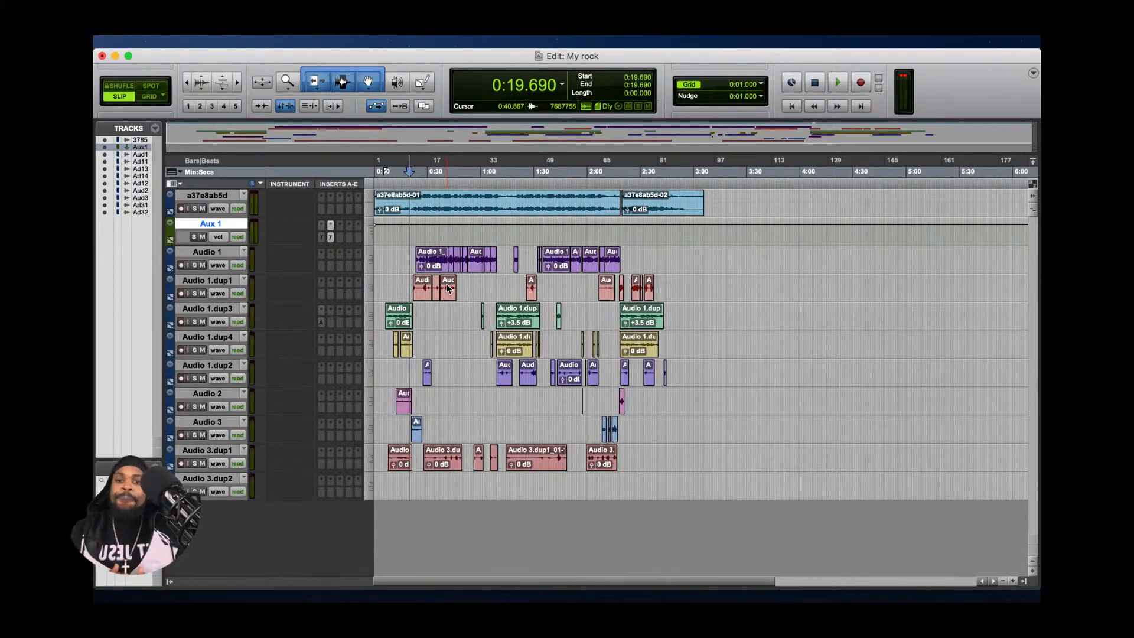
{"action": "key", "text": "space"}
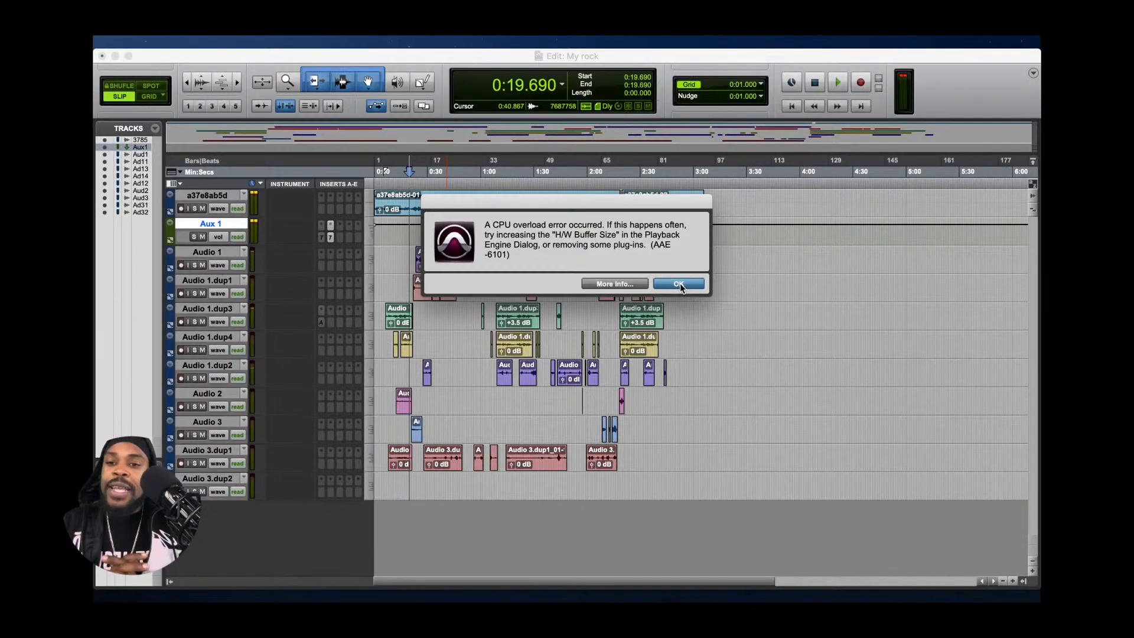
{"action": "left_click", "coordinate": [679, 283]}
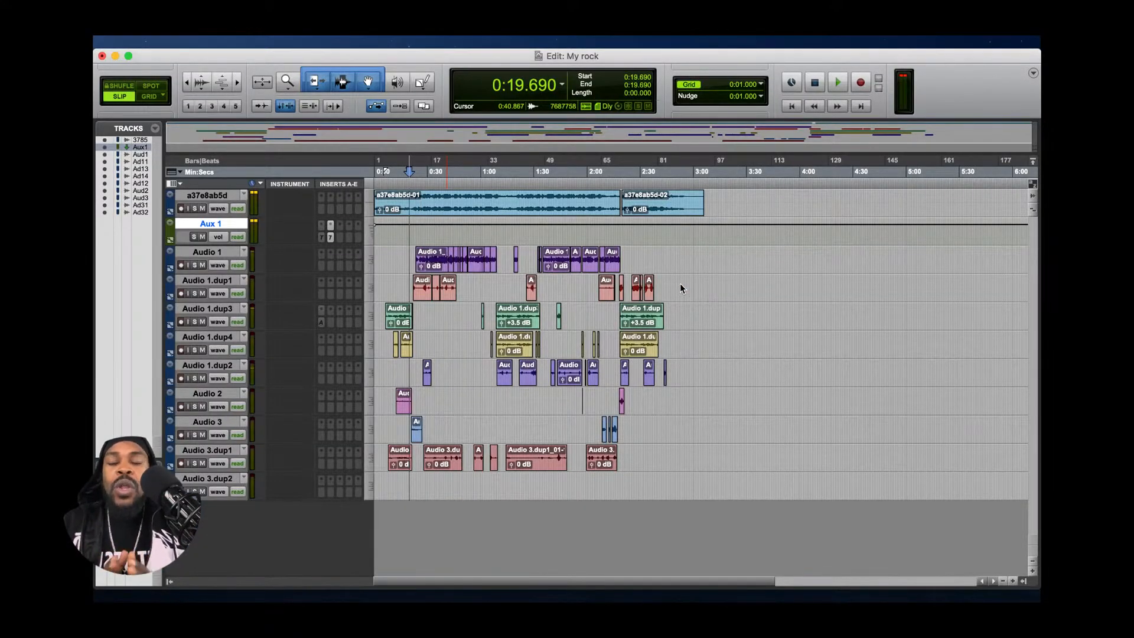